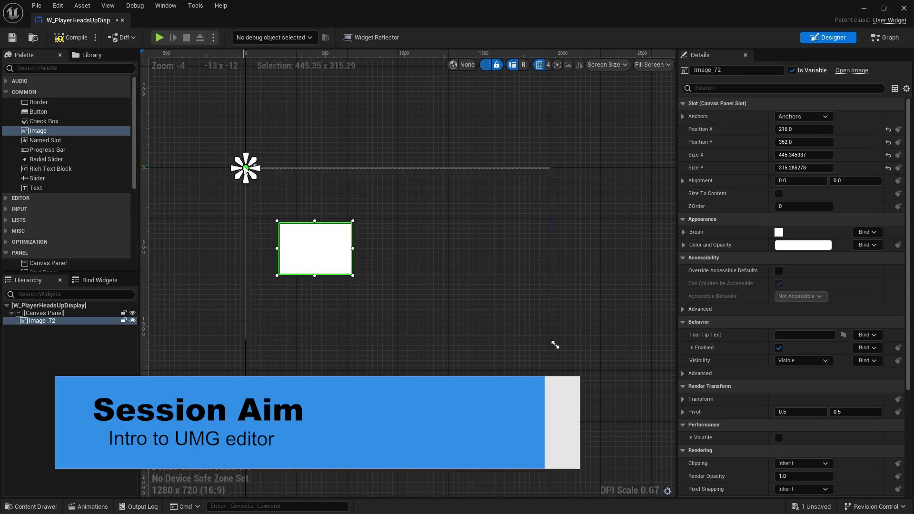
# Try a few anchor presets on the image, then anchor it to the top-right corner.
pyautogui.click(803, 116)
pyautogui.click(857, 139)
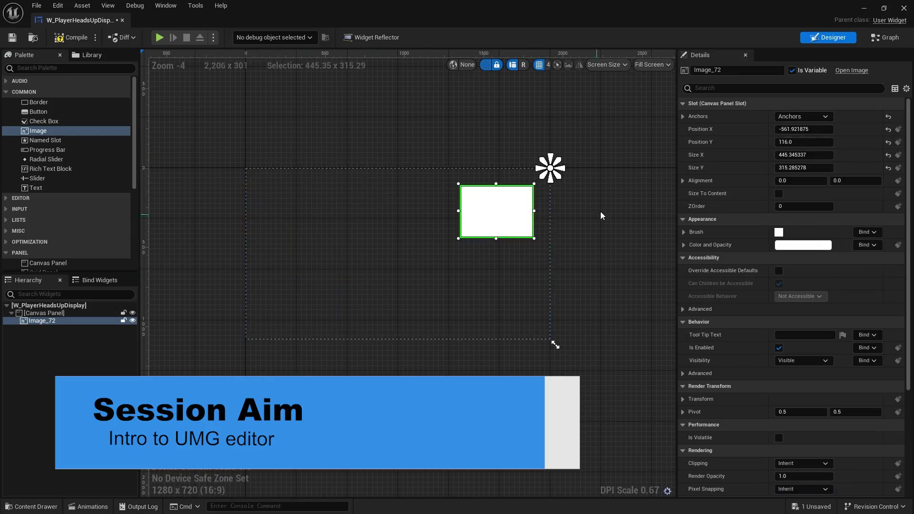
pyautogui.click(804, 116)
pyautogui.keyDown('ctrl'); pyautogui.keyDown('shift'); pyautogui.click(825, 172); pyautogui.keyUp('shift'); pyautogui.keyUp('ctrl')
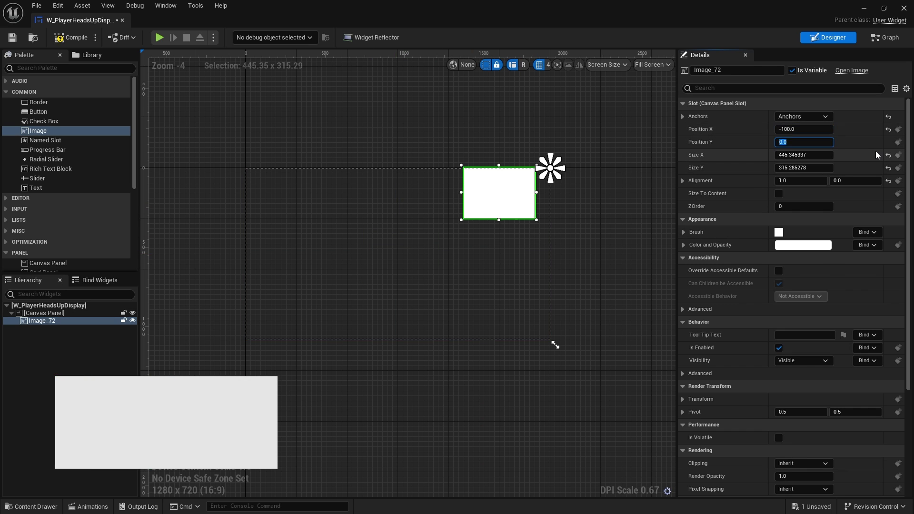
pyautogui.click(629, 65)
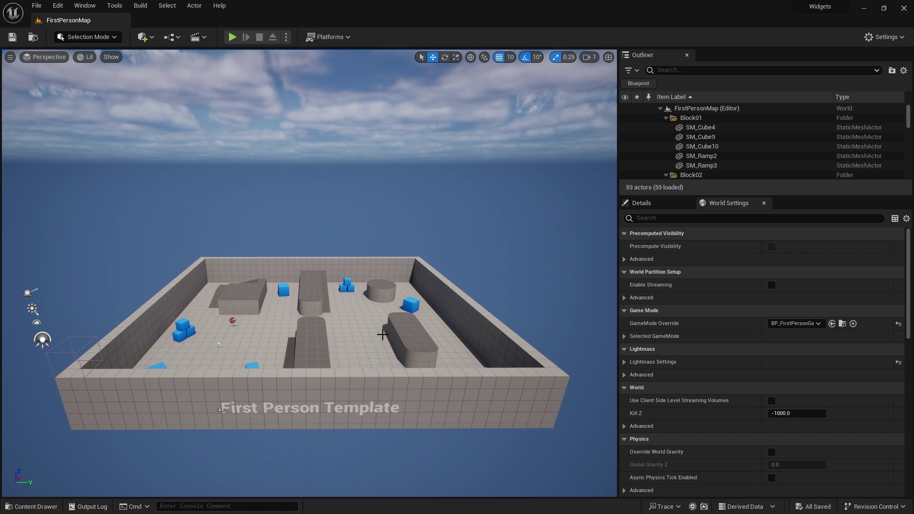
pyautogui.moveTo(359, 333); pyautogui.dragTo(265, 327, button='right')
pyautogui.press('w')
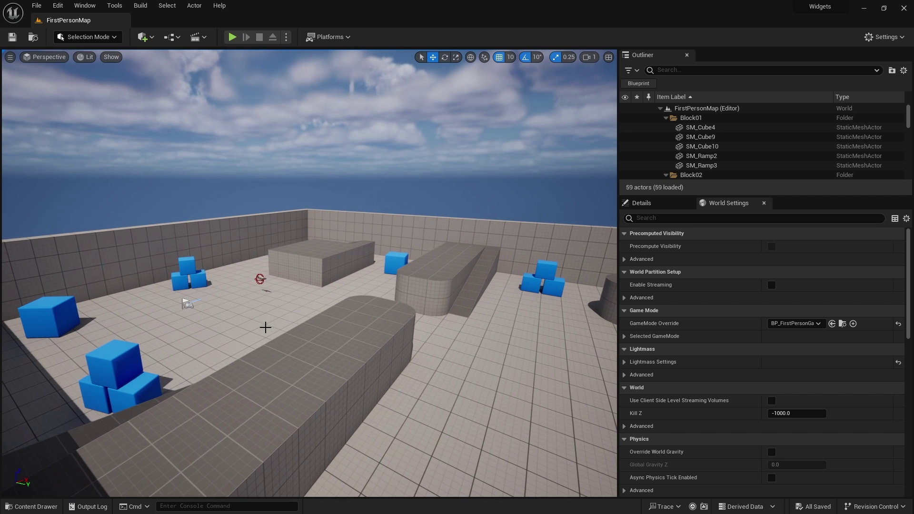
# Create a new Widget Blueprint with User Widget as parent in the Content folder.
pyautogui.click(29, 506)
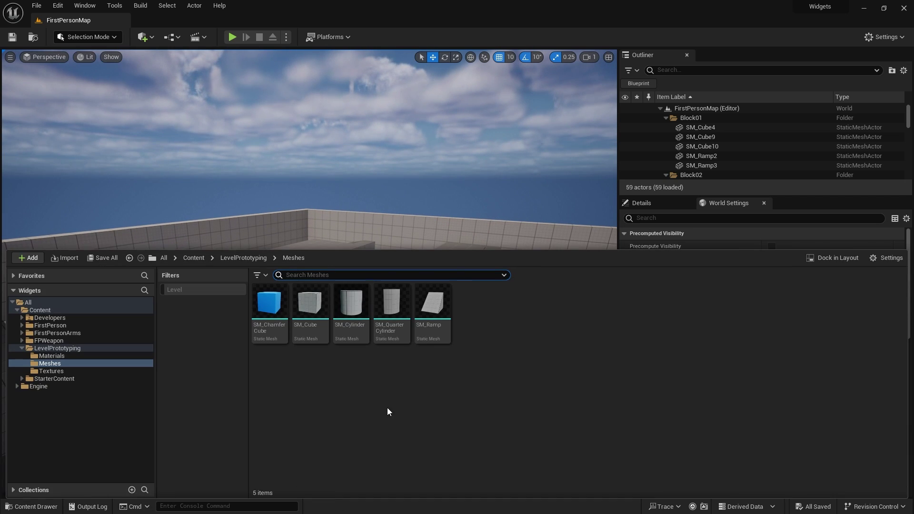
pyautogui.click(194, 258)
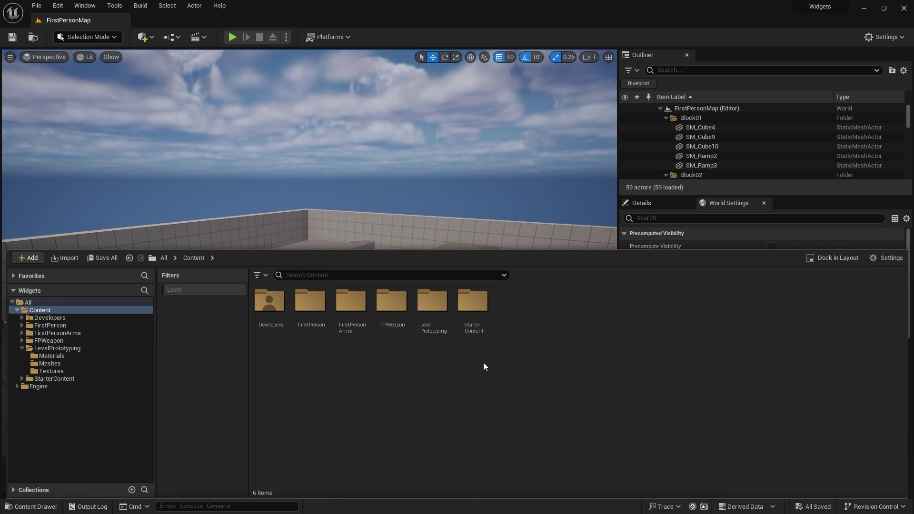
pyautogui.rightClick(535, 316)
pyautogui.moveTo(569, 504)
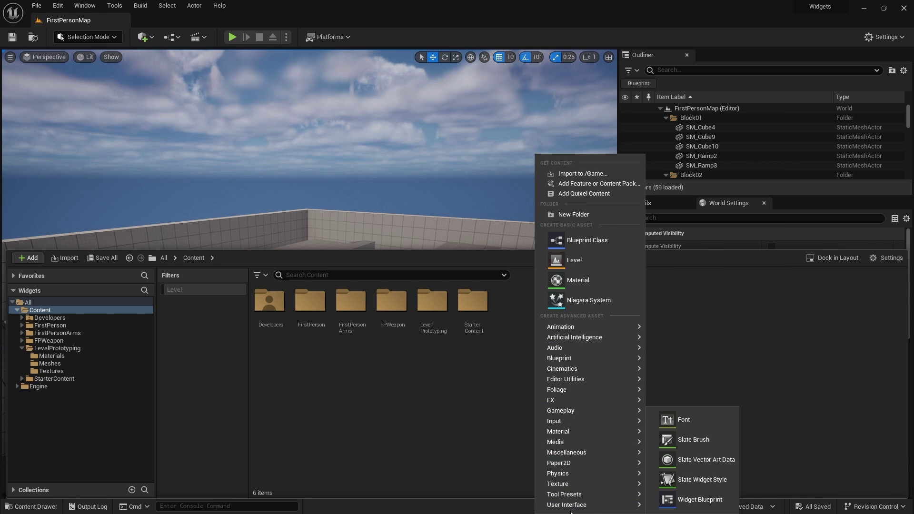
pyautogui.click(700, 500)
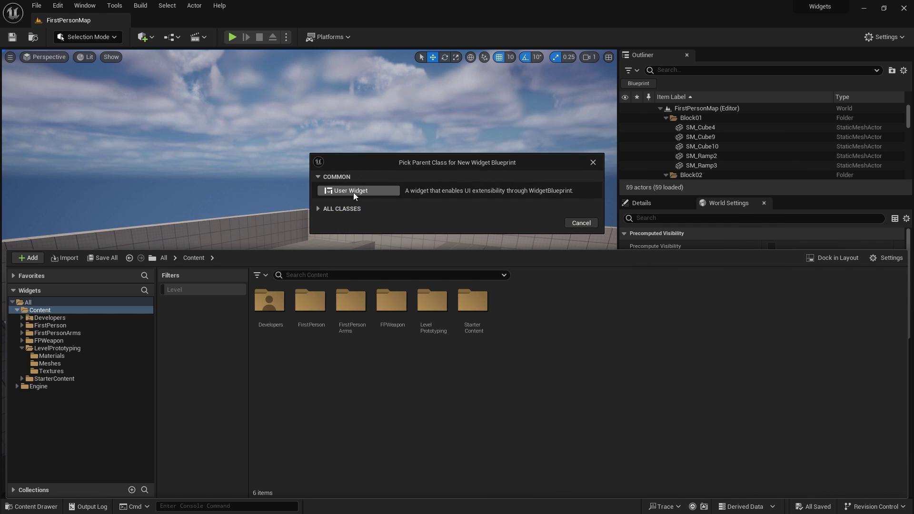
pyautogui.click(343, 192)
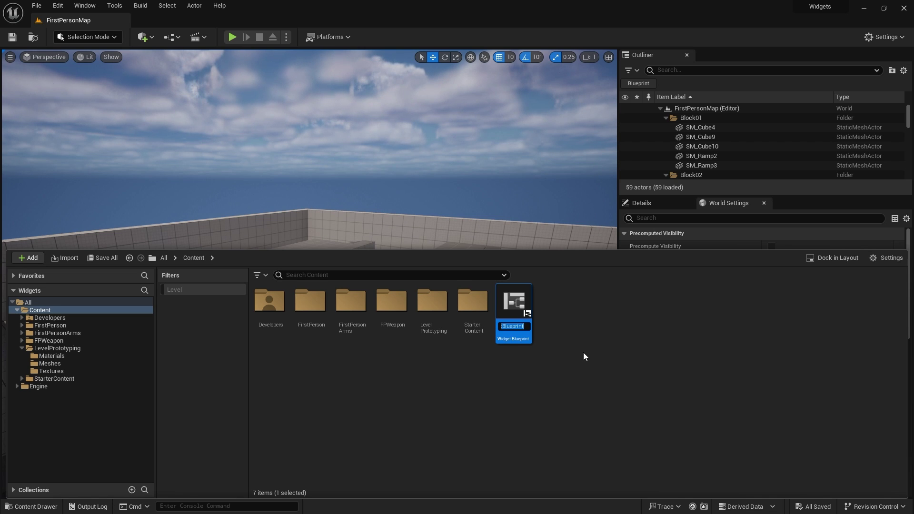
# Name the new widget W_PlayerHeadsUpDisplay and open it in the widget editor.
pyautogui.write('W_')
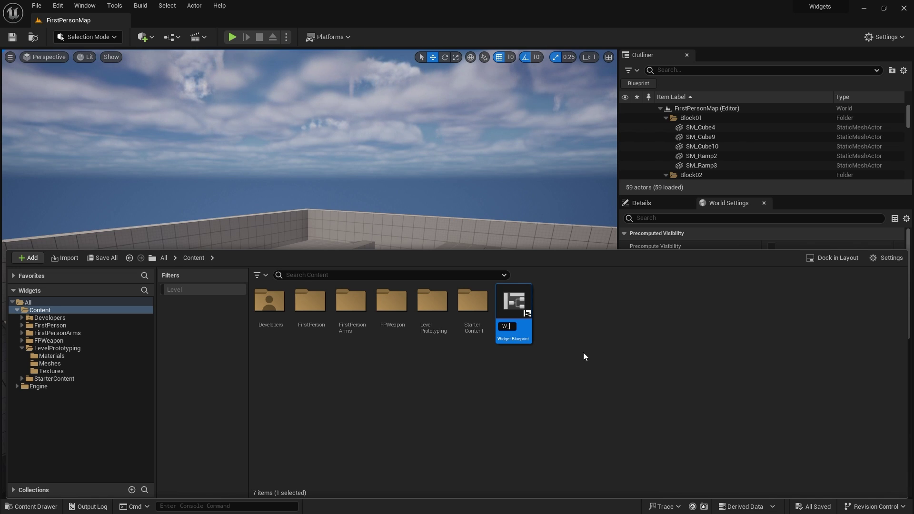
pyautogui.write('Plkayer')
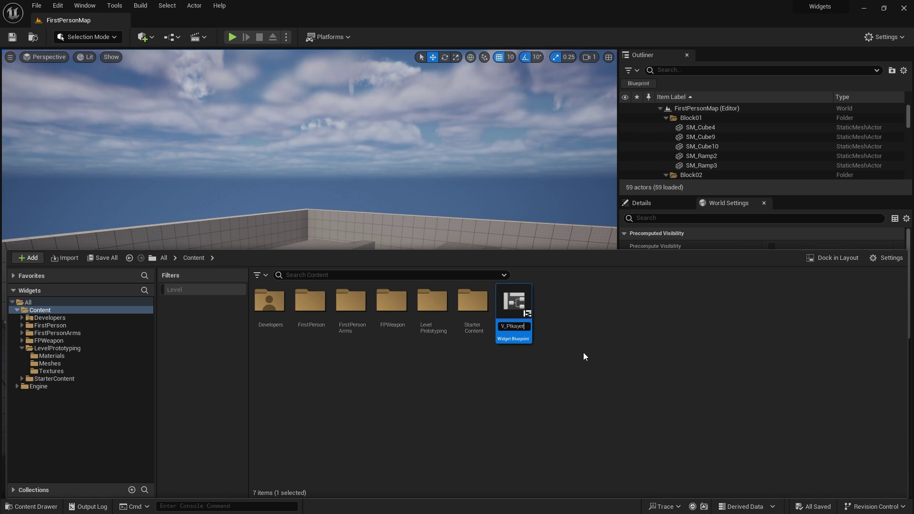
pyautogui.press('BackSpace')
pyautogui.press('BackSpace')
pyautogui.press('BackSpace')
pyautogui.press('BackSpace')
pyautogui.press('BackSpace')
pyautogui.write('layerHead')
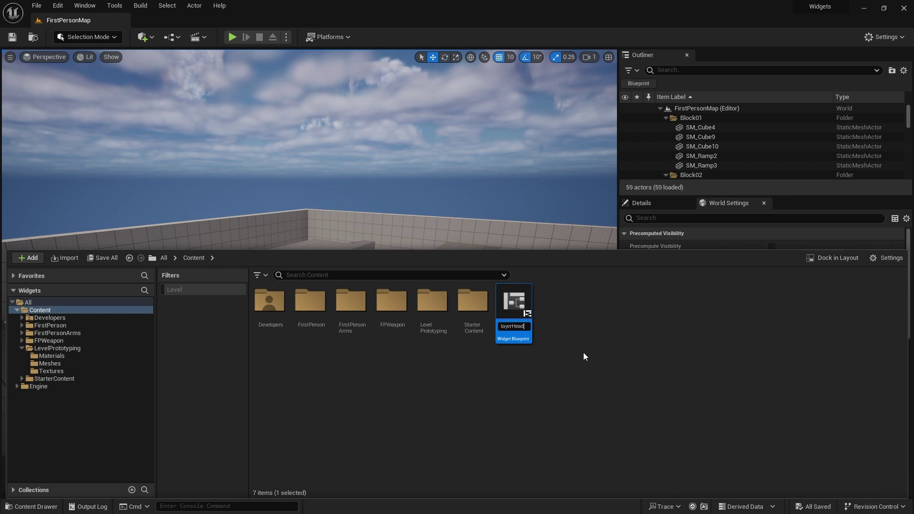
pyautogui.press('BackSpace')
pyautogui.write('ds')
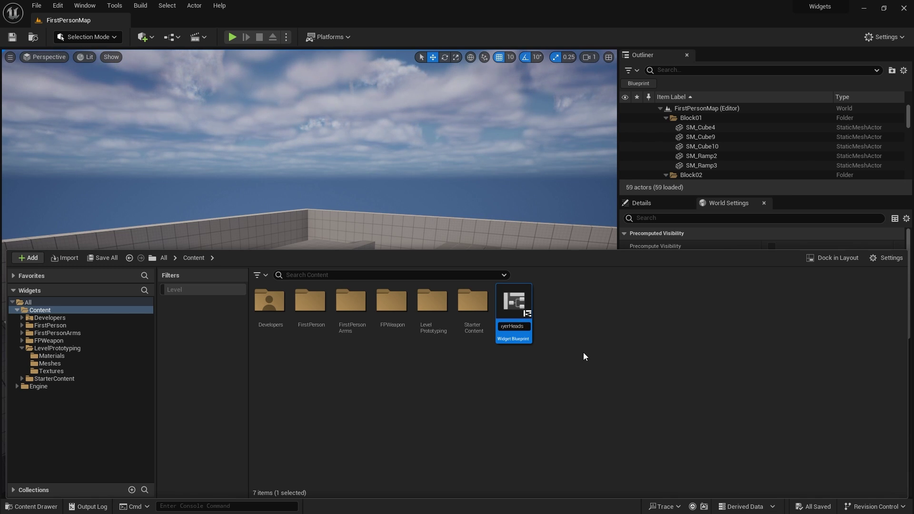
pyautogui.write('UpDisplay')
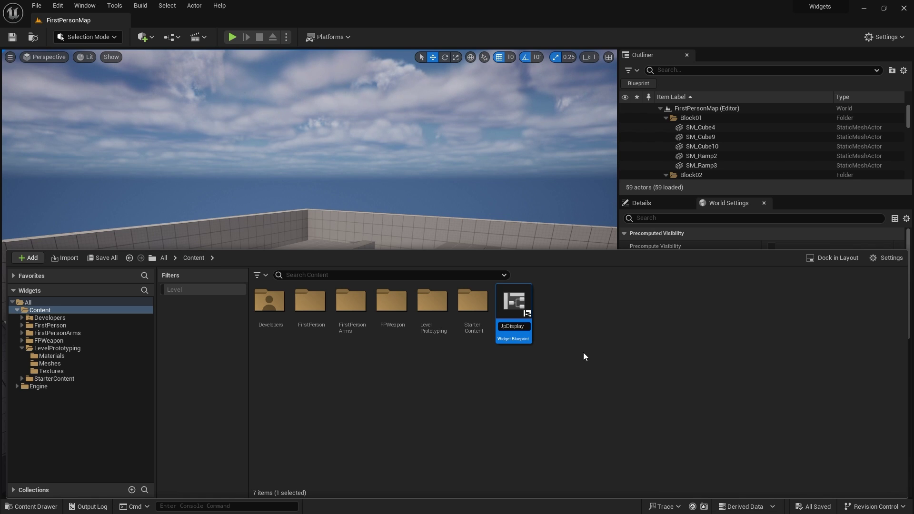
pyautogui.press('Return')
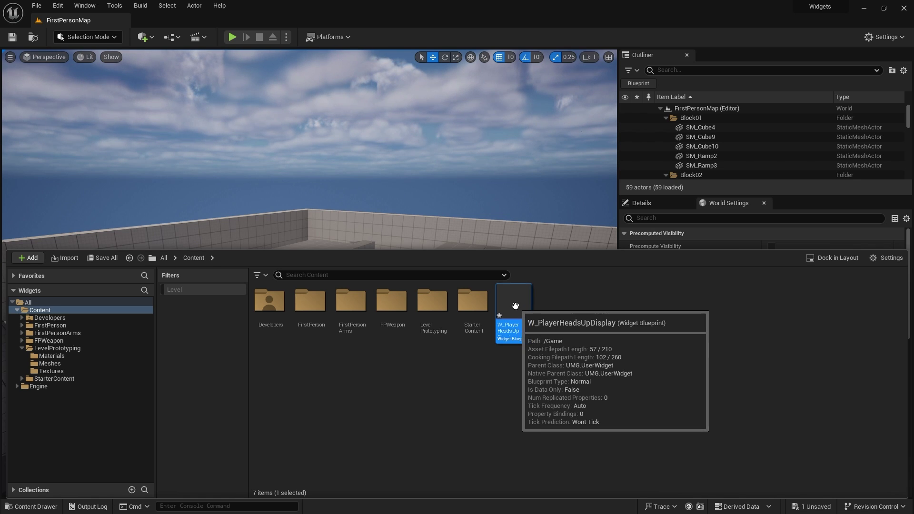
pyautogui.doubleClick(517, 322)
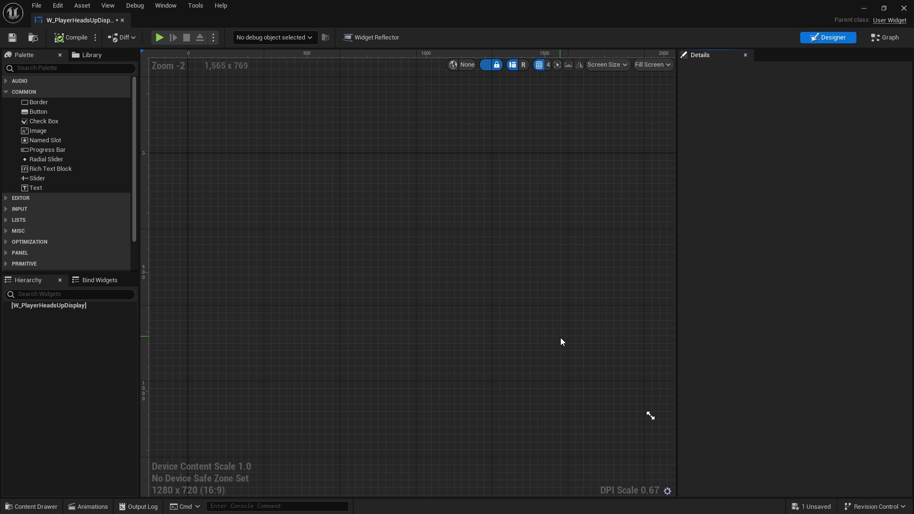
# Pan and zoom around the empty W_PlayerHeadsUpDisplay designer canvas.
pyautogui.moveTo(561, 340); pyautogui.dragTo(362, 273, button='right')
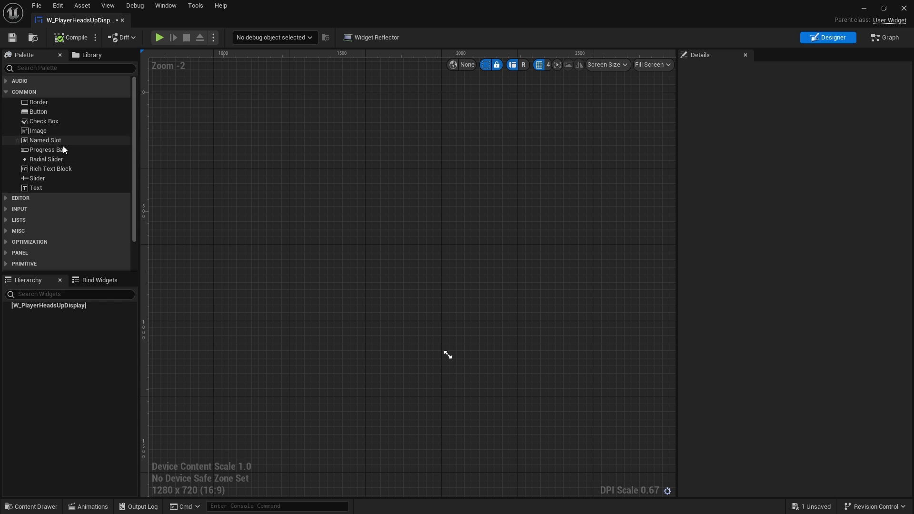
pyautogui.scroll(-2, 69, 177)
pyautogui.scroll(2, 69, 176)
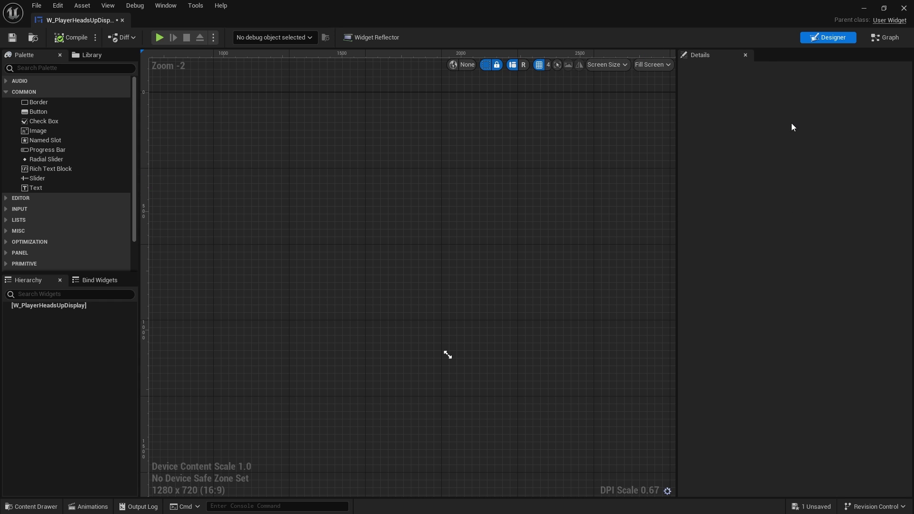
pyautogui.moveTo(489, 369); pyautogui.dragTo(465, 328, button='right')
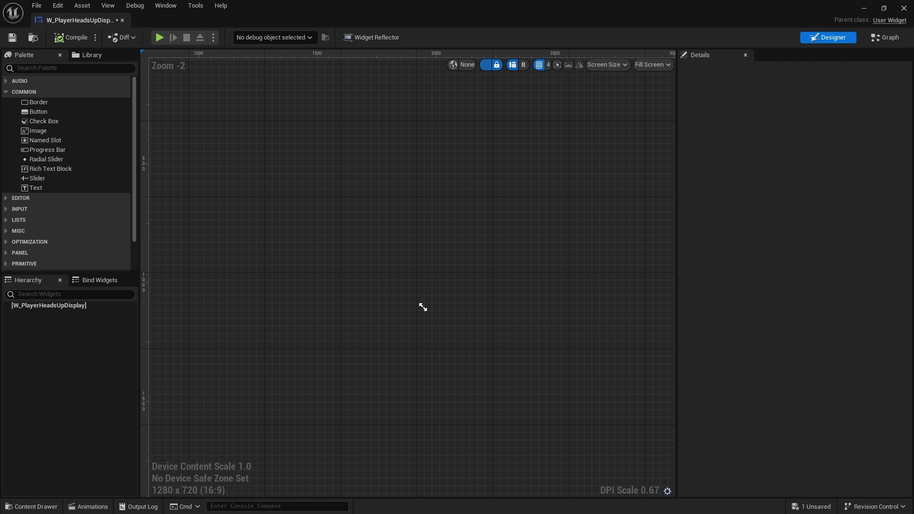
pyautogui.moveTo(349, 308); pyautogui.dragTo(353, 286, button='right')
# Add a Canvas Panel from the Palette's Panel category to the Hierarchy and select it.
pyautogui.click(7, 92)
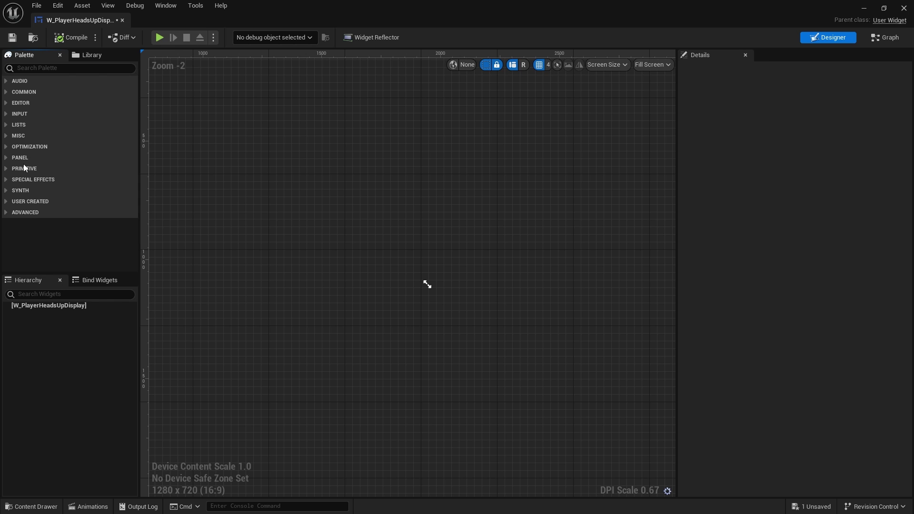
pyautogui.click(6, 157)
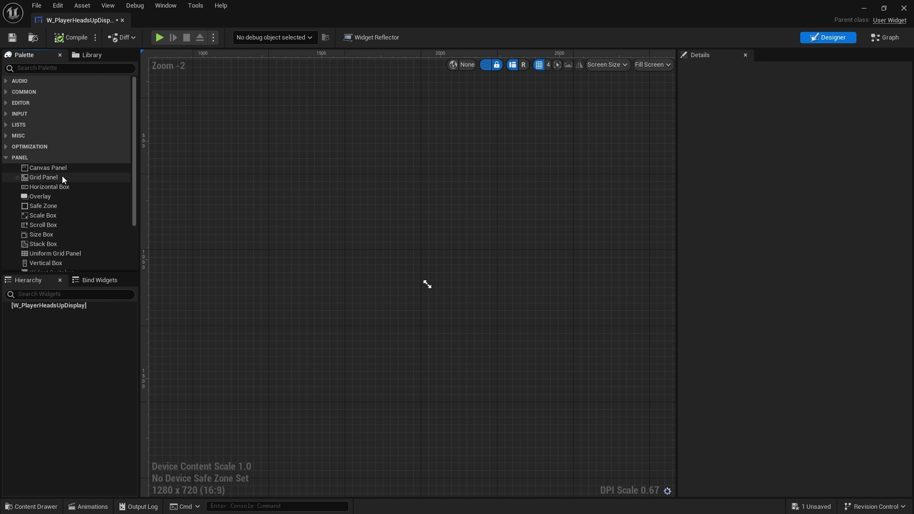
pyautogui.moveTo(51, 170); pyautogui.dragTo(48, 305)
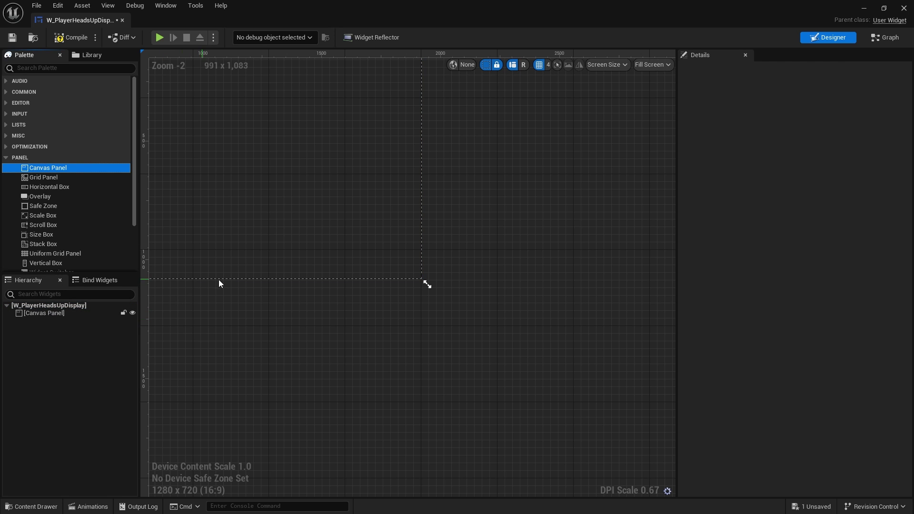
pyautogui.scroll(-2, 373, 247)
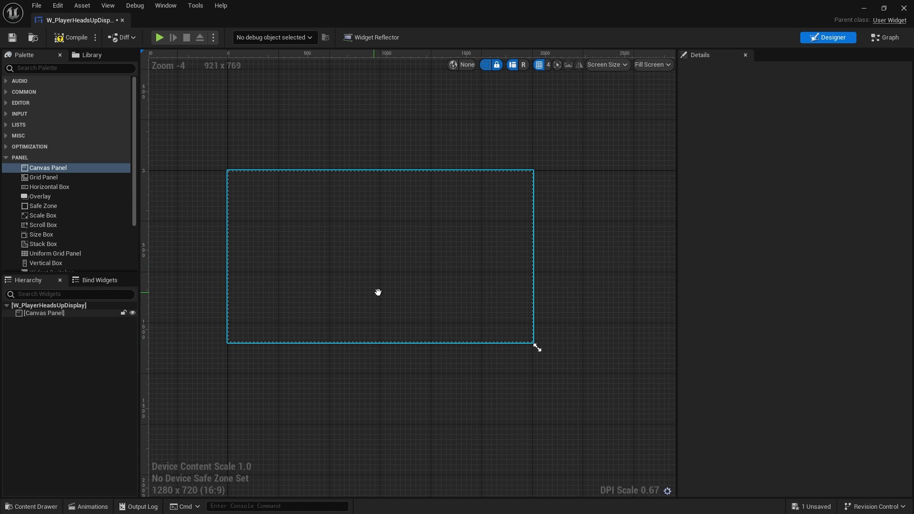
pyautogui.click(331, 234)
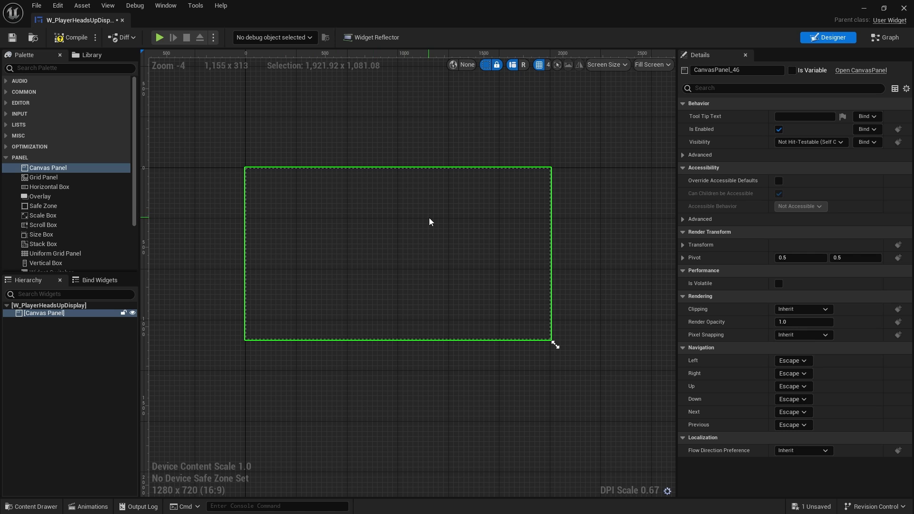
# Add Image_72 to the Canvas Panel, enlarge it to about 445 x 315, and place it at 88, 124.
pyautogui.click(6, 92)
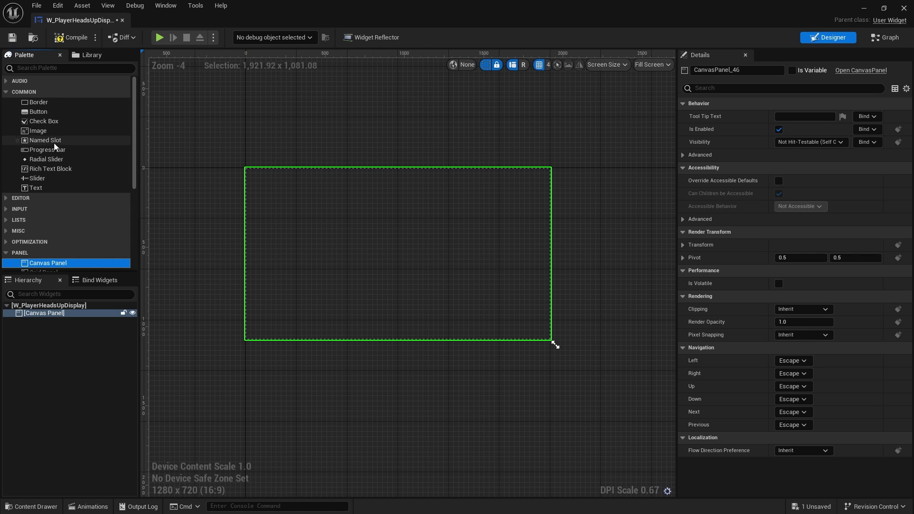
pyautogui.moveTo(35, 133); pyautogui.dragTo(56, 316)
pyautogui.click(256, 177)
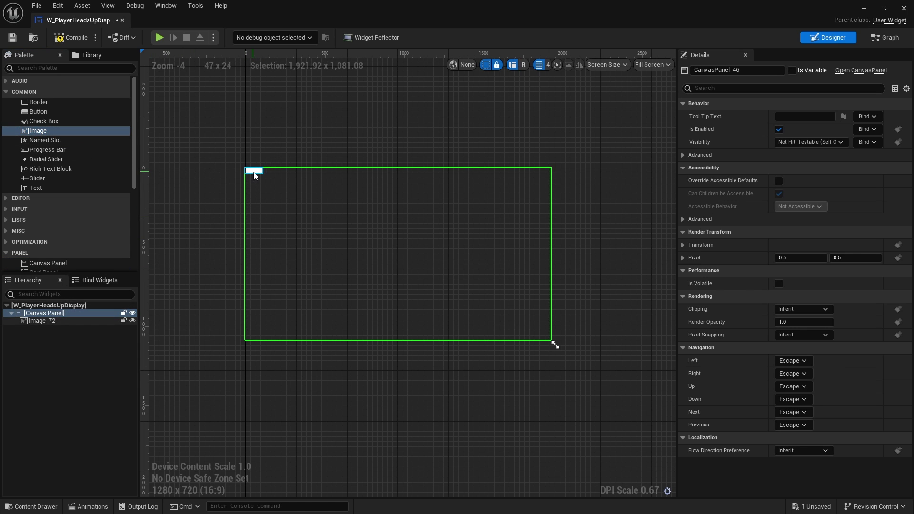
pyautogui.moveTo(265, 177); pyautogui.dragTo(320, 230)
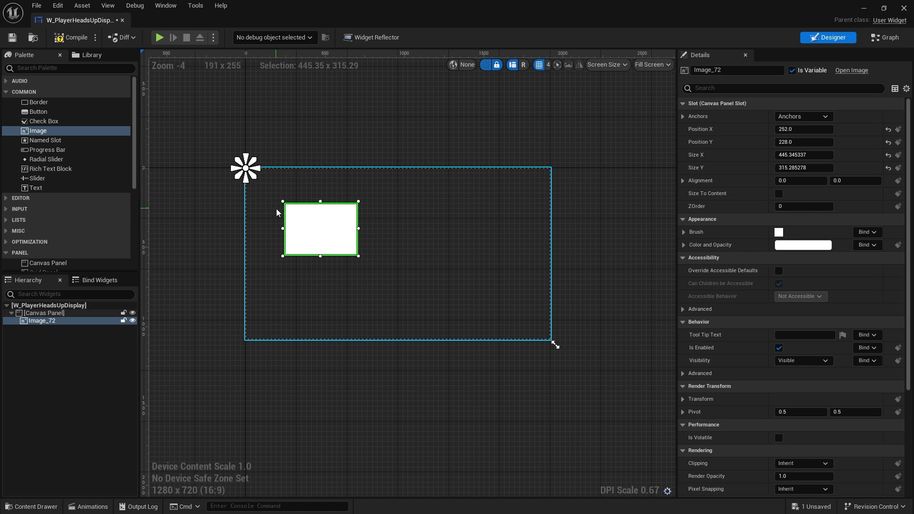
pyautogui.moveTo(325, 234); pyautogui.dragTo(287, 231)
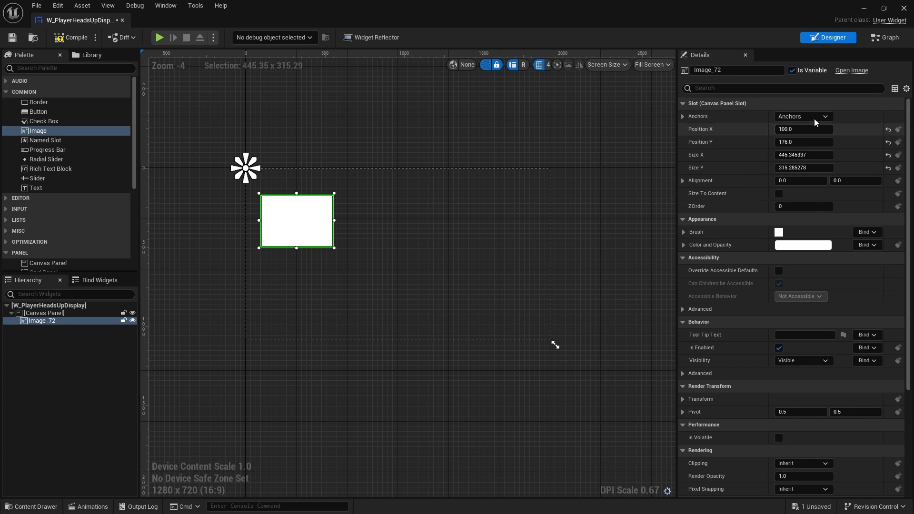
pyautogui.moveTo(331, 214); pyautogui.dragTo(289, 214)
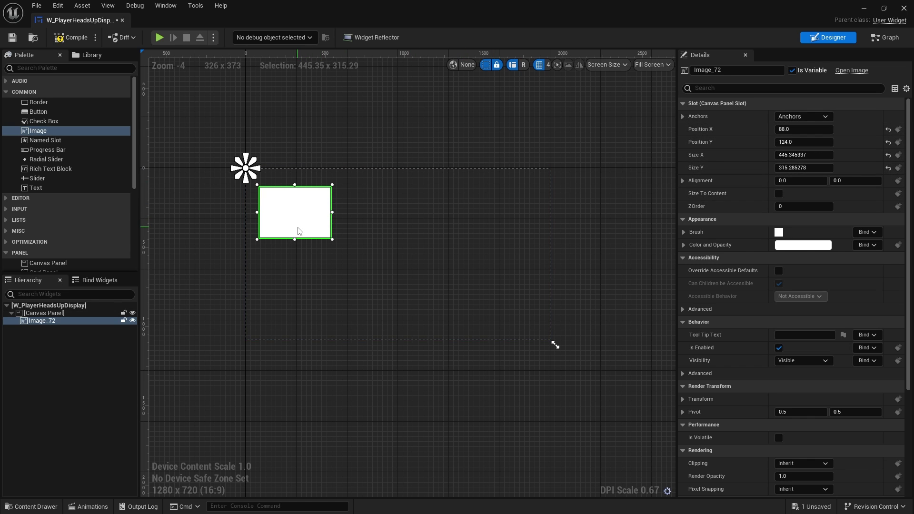
# Reposition Image_72 to 216, 352, undoing a trial move of its anchor.
pyautogui.moveTo(300, 231); pyautogui.dragTo(320, 308)
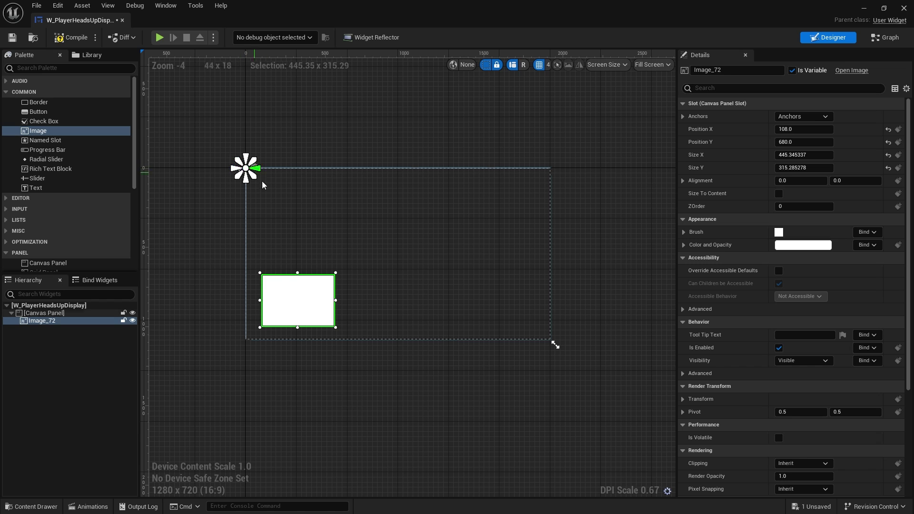
pyautogui.moveTo(290, 298); pyautogui.dragTo(336, 245)
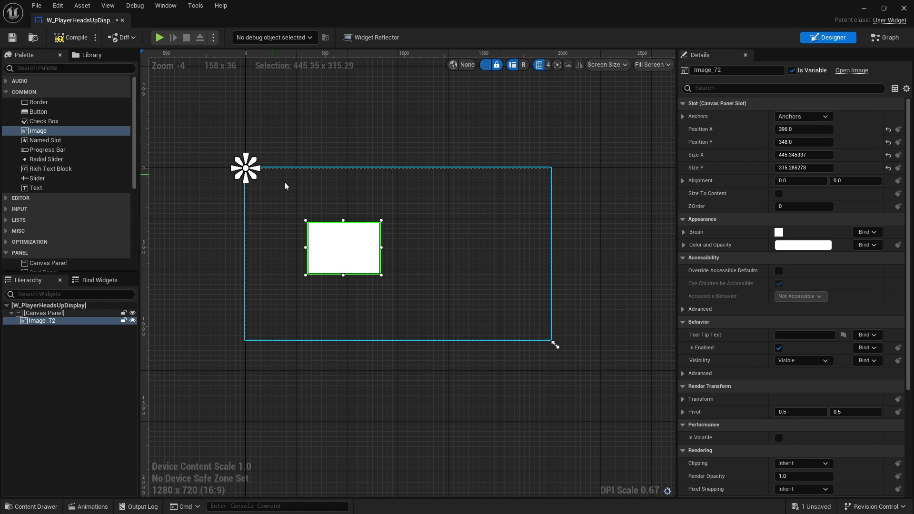
pyautogui.moveTo(346, 237)
pyautogui.mouseDown()
pyautogui.moveTo(448, 232)
pyautogui.moveTo(341, 245)
pyautogui.mouseUp()
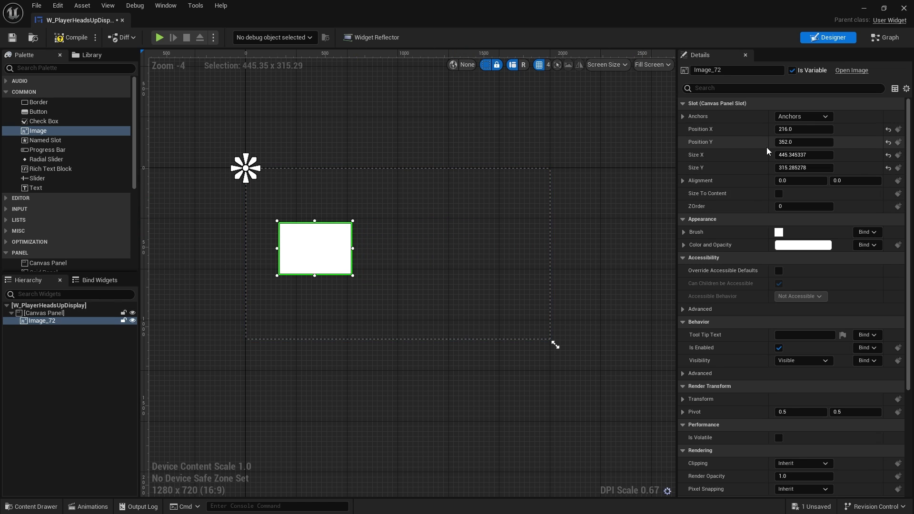
pyautogui.moveTo(246, 167); pyautogui.dragTo(265, 189)
pyautogui.hotkey('ctrl', 'z')
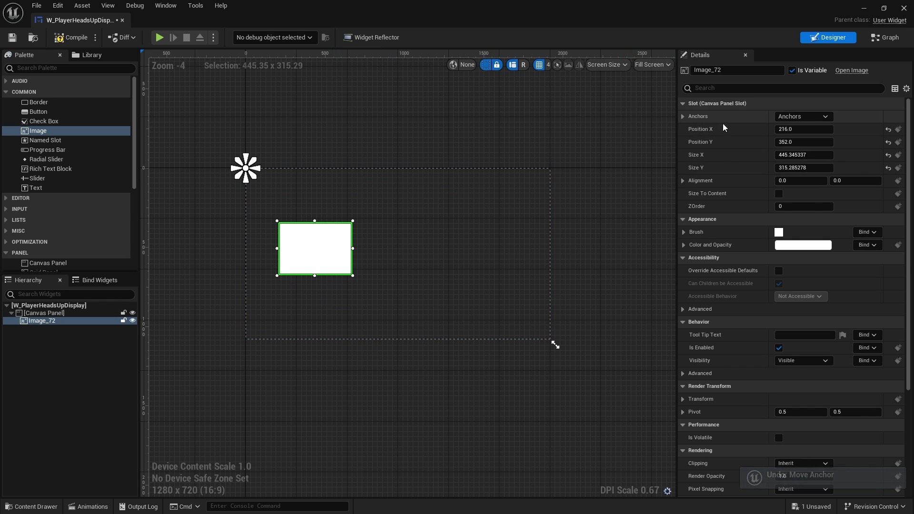
# Anchor Image_72 to the top-right corner and drag it to about -561.9, 116.
pyautogui.click(797, 120)
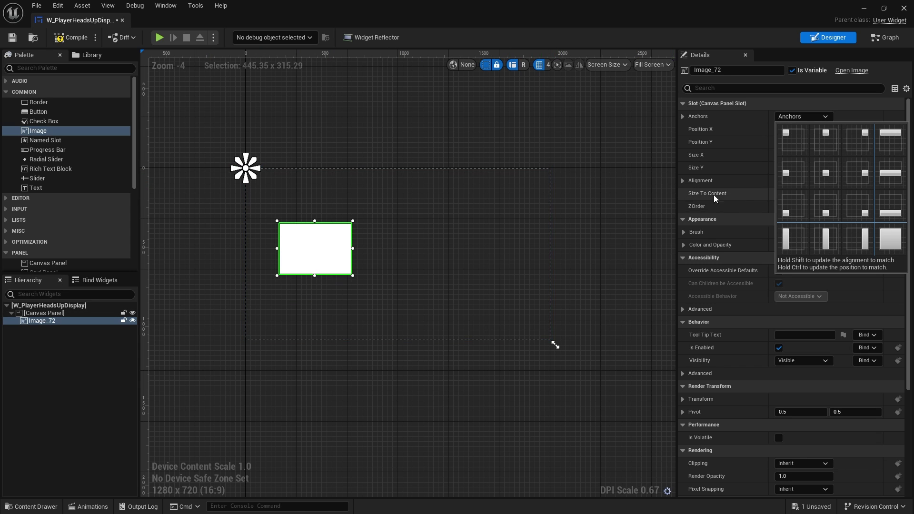
pyautogui.click(865, 144)
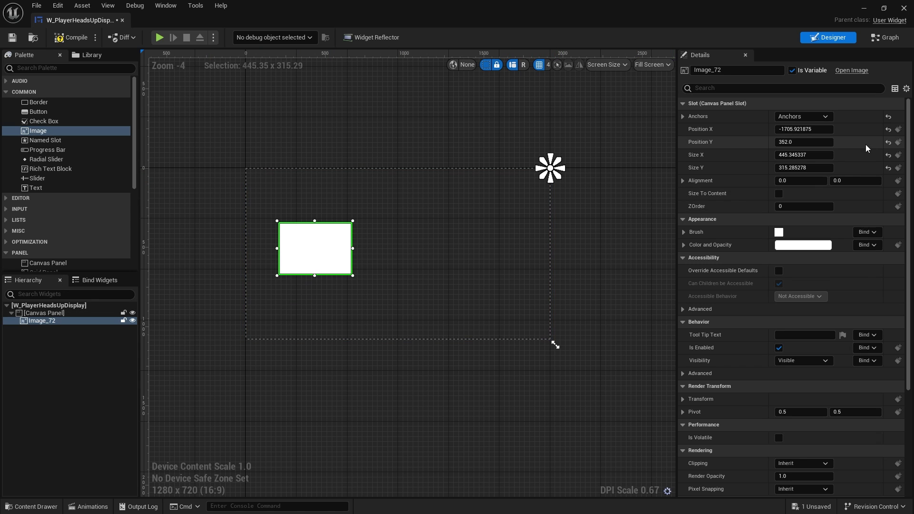
pyautogui.moveTo(341, 243); pyautogui.dragTo(515, 210)
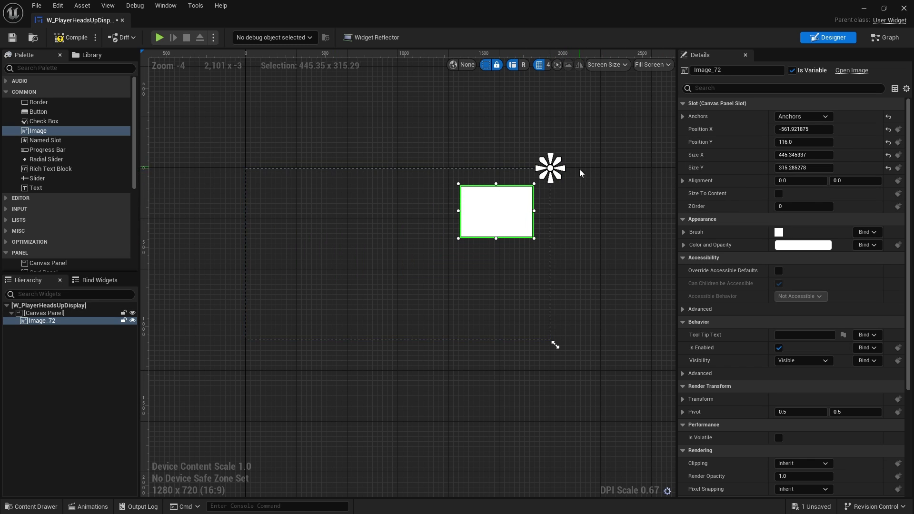
pyautogui.click(800, 117)
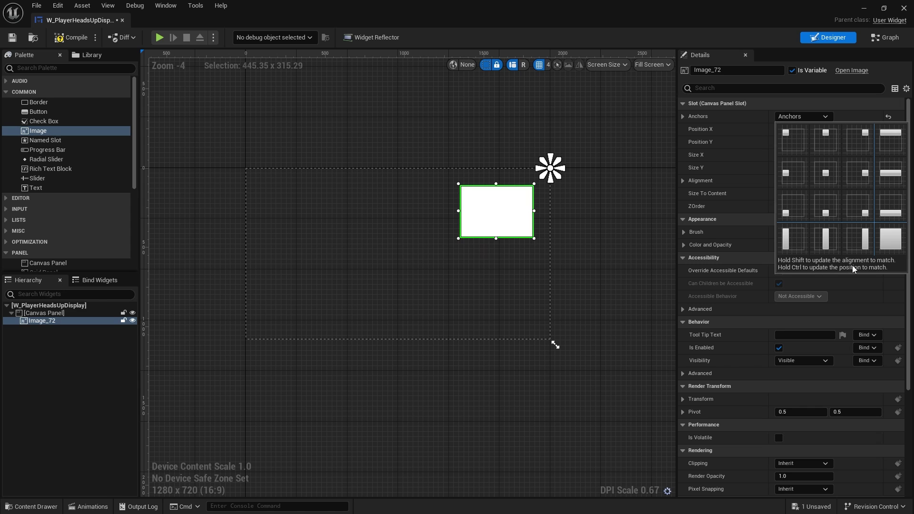
# Anchor and align Image_72 to the top-right corner after briefly trying the centre anchor.
pyautogui.keyDown('ctrl'); pyautogui.keyDown('shift'); pyautogui.click(827, 175); pyautogui.keyUp('shift'); pyautogui.keyUp('ctrl')
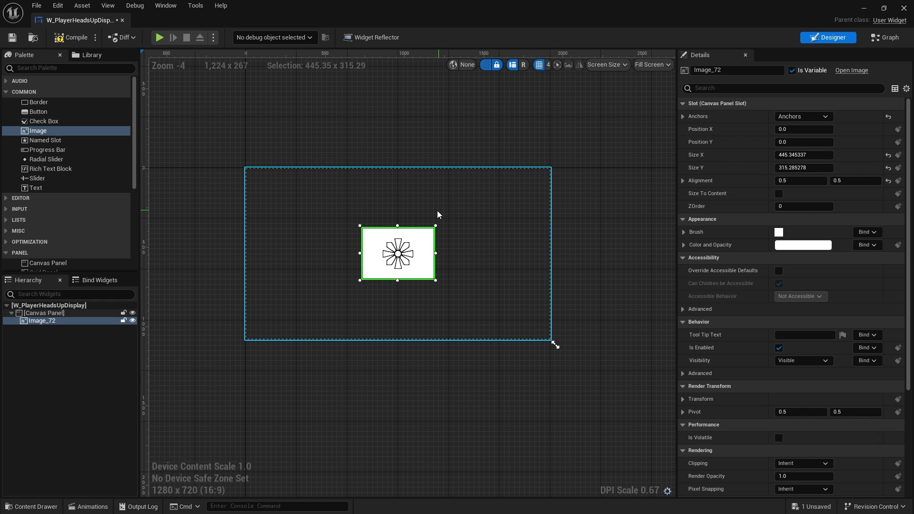
pyautogui.click(791, 117)
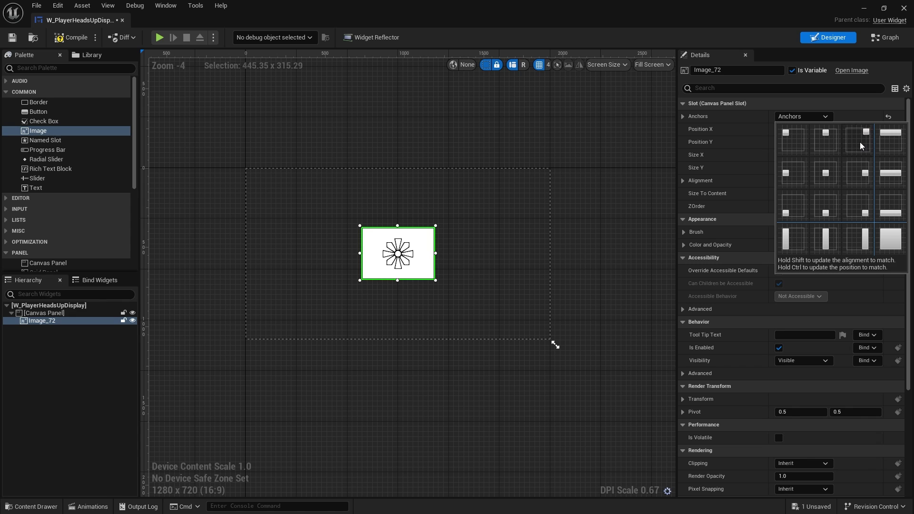
pyautogui.keyDown('ctrl'); pyautogui.keyDown('shift'); pyautogui.click(859, 142); pyautogui.keyUp('shift'); pyautogui.keyUp('ctrl')
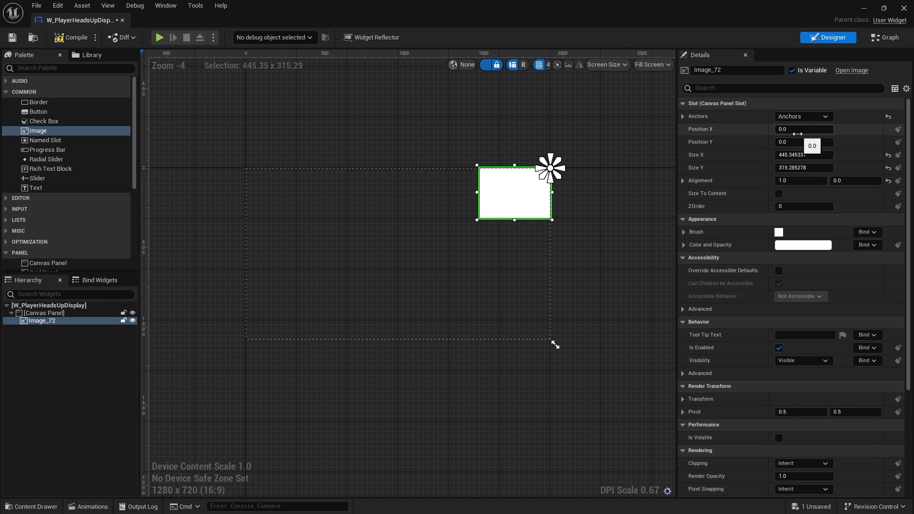
# Set Image_72's Position to X -100, Y 100 and widen the design canvas area.
pyautogui.click(800, 128)
pyautogui.write('-')
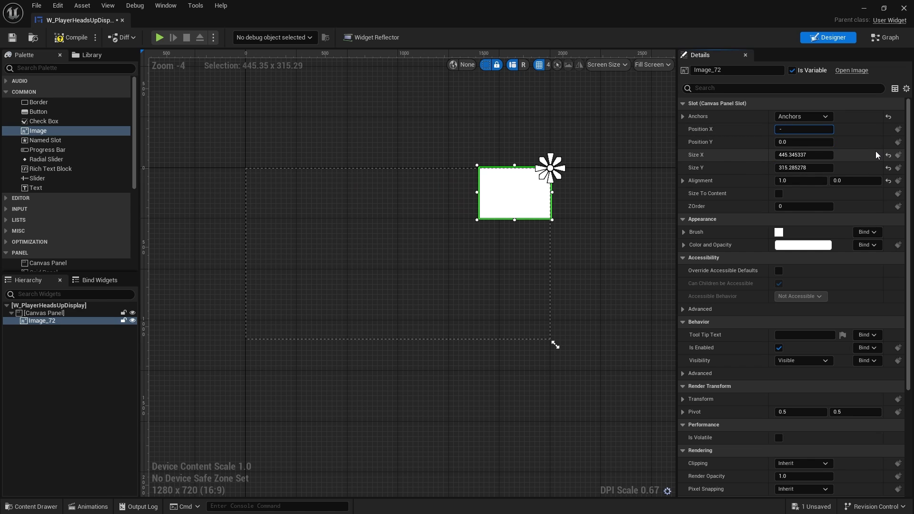
pyautogui.write('100')
pyautogui.press('Tab')
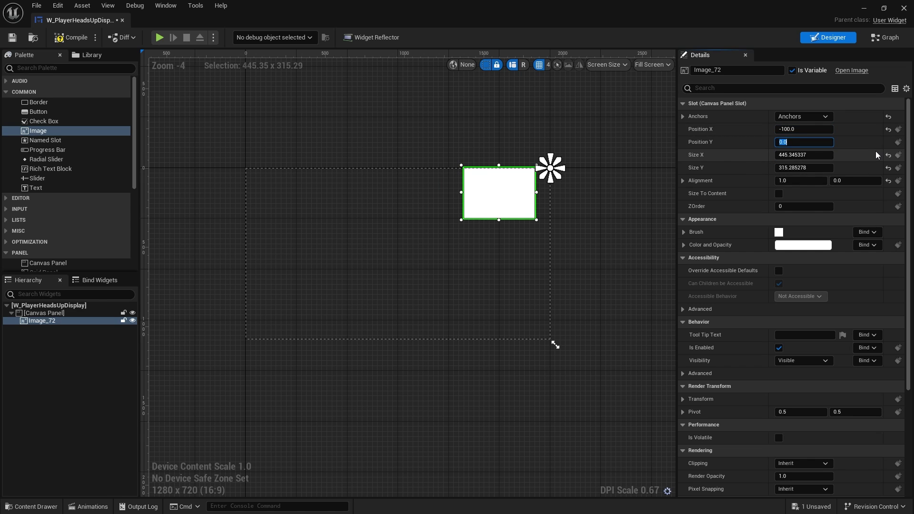
pyautogui.write('-100')
pyautogui.press('Return')
pyautogui.press('Home')
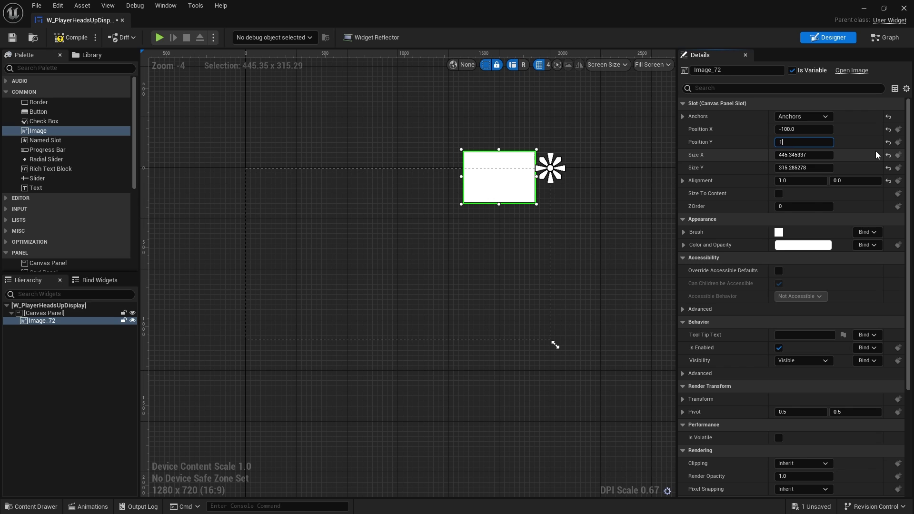
pyautogui.press('Delete')
pyautogui.press('Return')
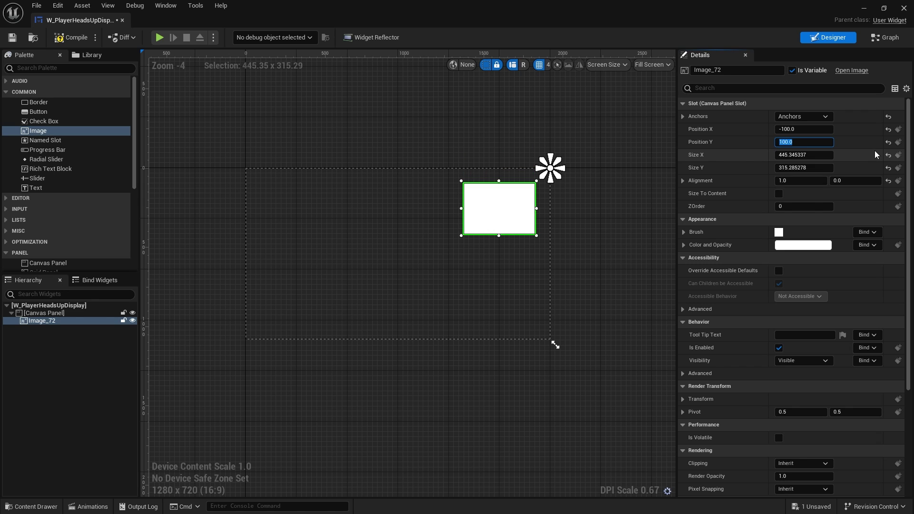
pyautogui.click(614, 221)
pyautogui.click(494, 210)
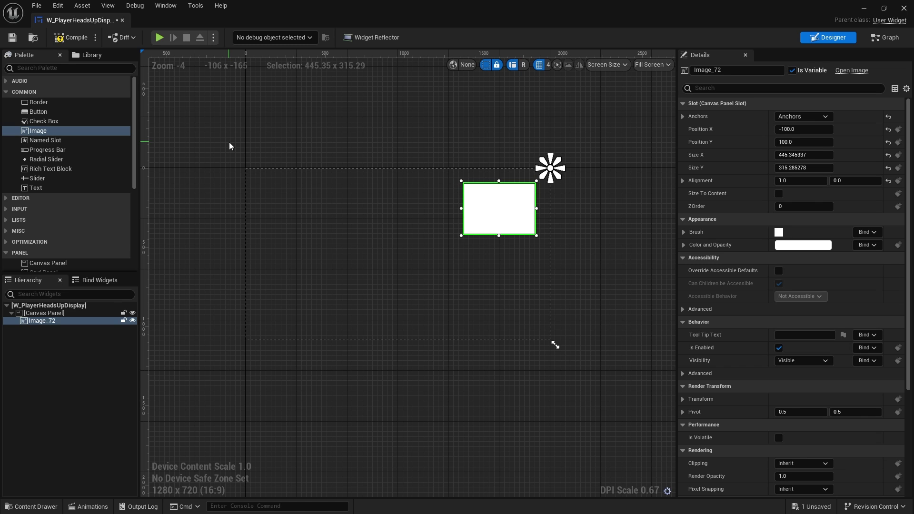
pyautogui.moveTo(676, 124); pyautogui.dragTo(695, 124)
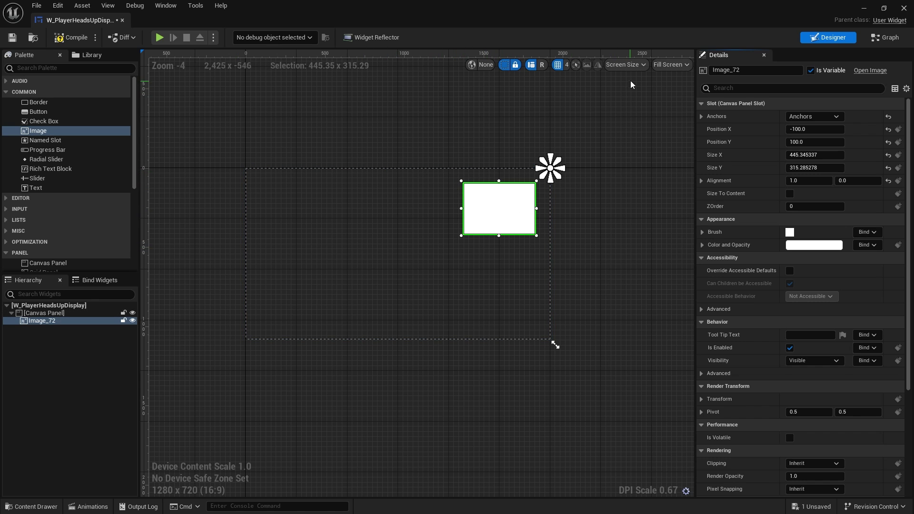
# Preview the HUD at Apple iPhone 5S screen size.
pyautogui.click(631, 66)
pyautogui.moveTo(631, 79)
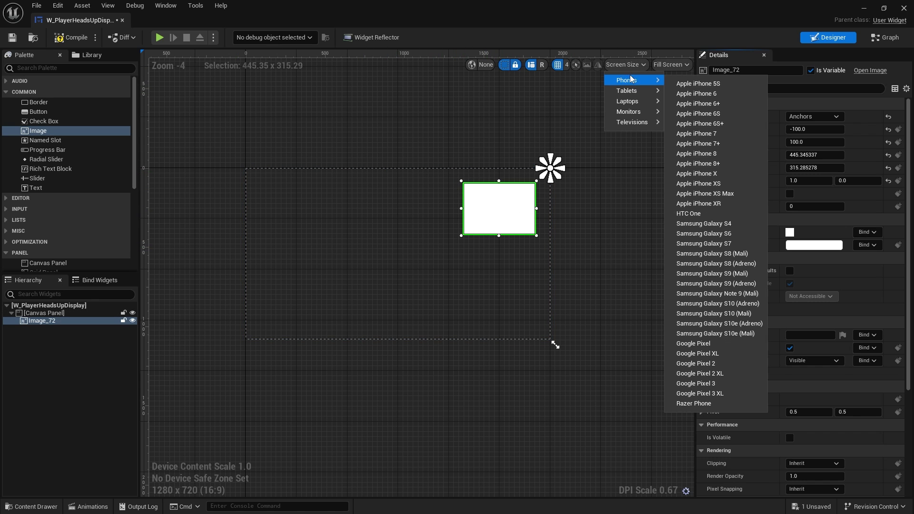
pyautogui.moveTo(630, 114)
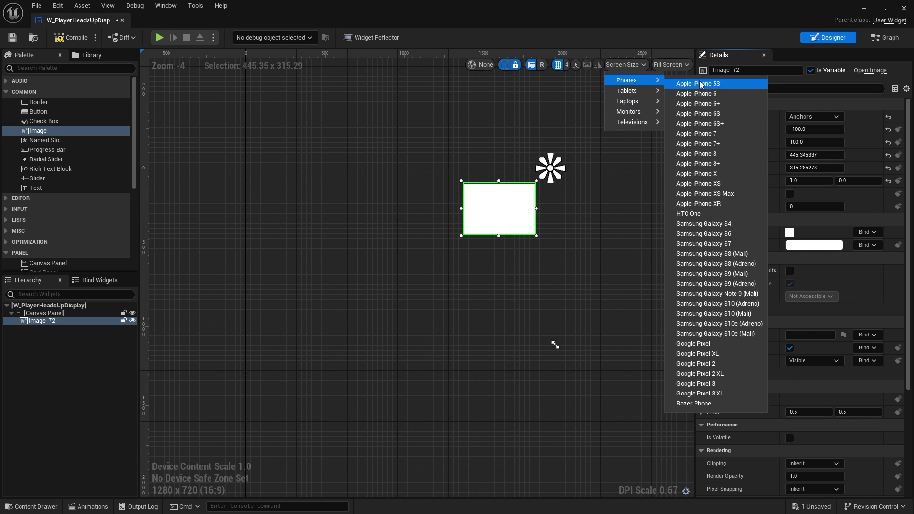
pyautogui.click(707, 84)
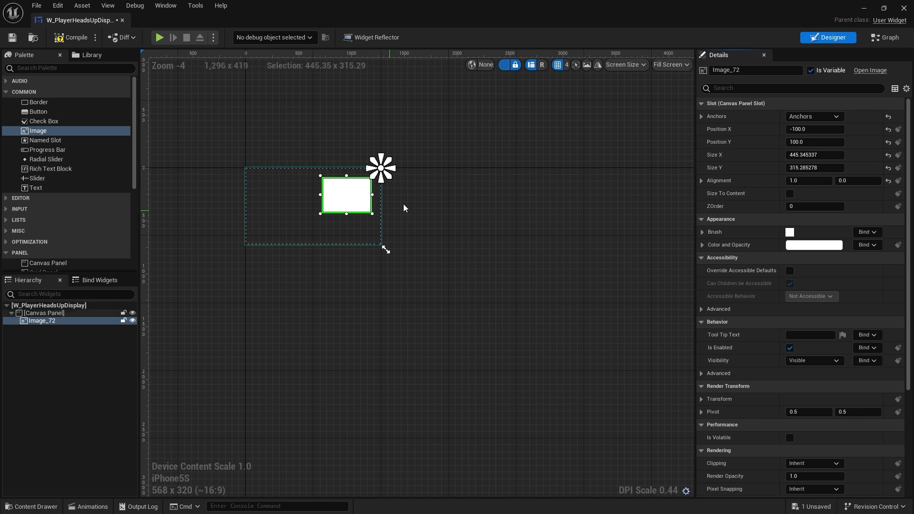
# Switch the HUD preview to iPad Air 2 at 1024 x 768.
pyautogui.click(626, 64)
pyautogui.moveTo(626, 90)
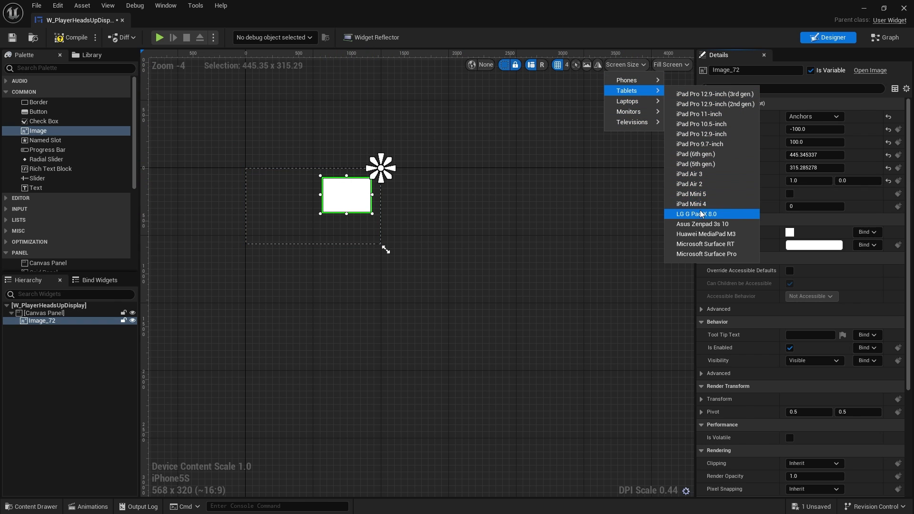
pyautogui.click(695, 184)
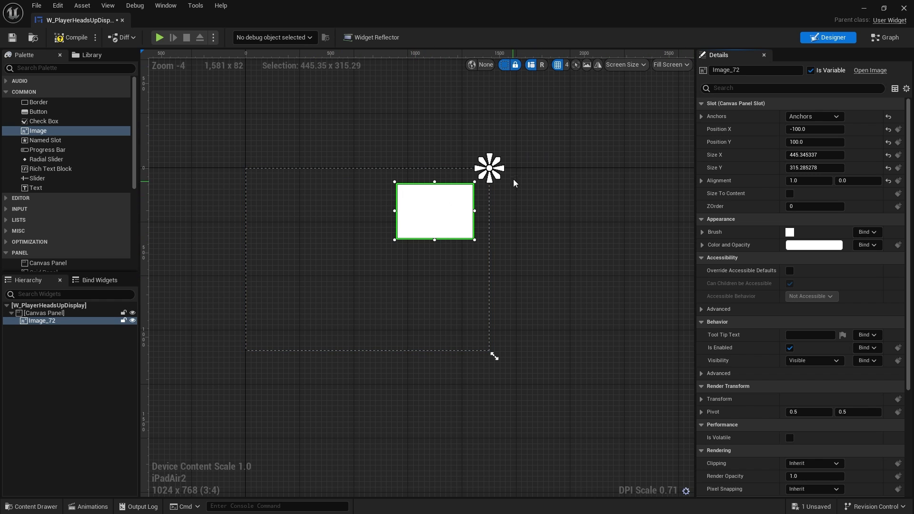
pyautogui.click(809, 116)
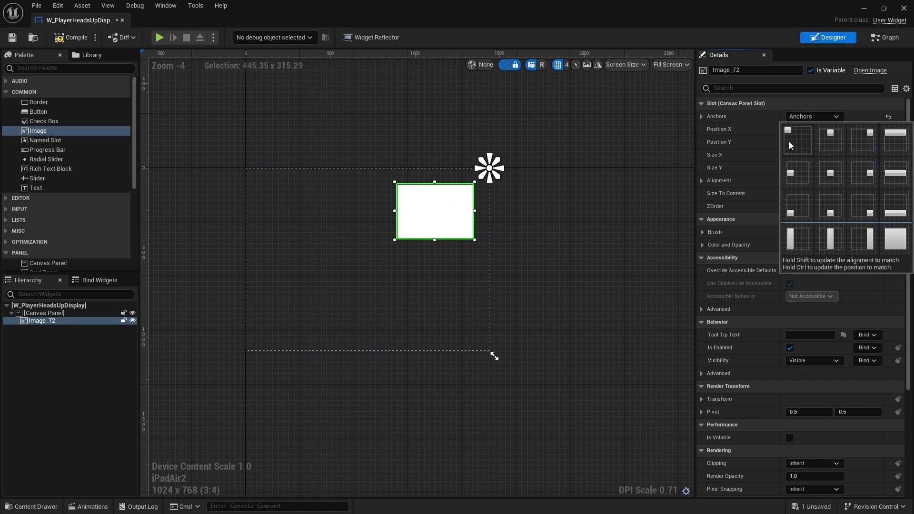
# Re-anchor Image_72 to the top-left and switch the preview back to iPhone 5S (568 x 320).
pyautogui.click(803, 134)
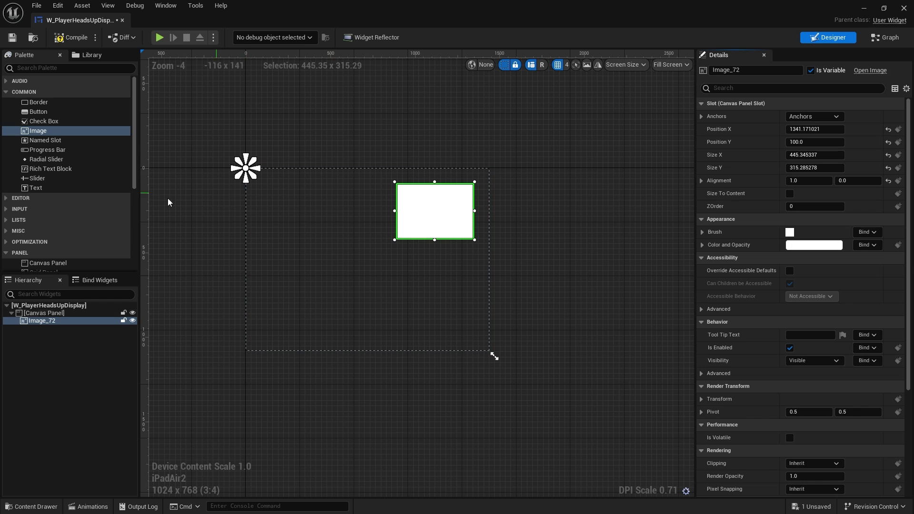
pyautogui.click(669, 65)
pyautogui.click(627, 66)
pyautogui.moveTo(637, 81)
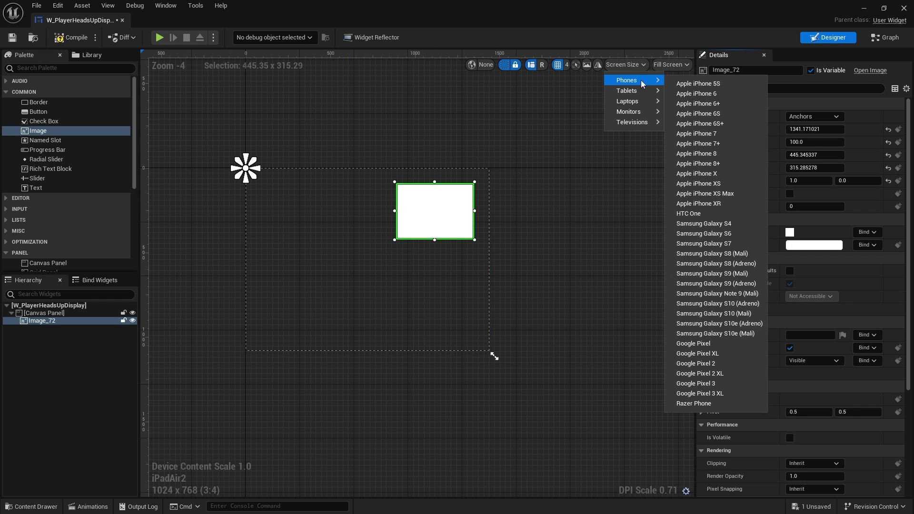
pyautogui.click(716, 85)
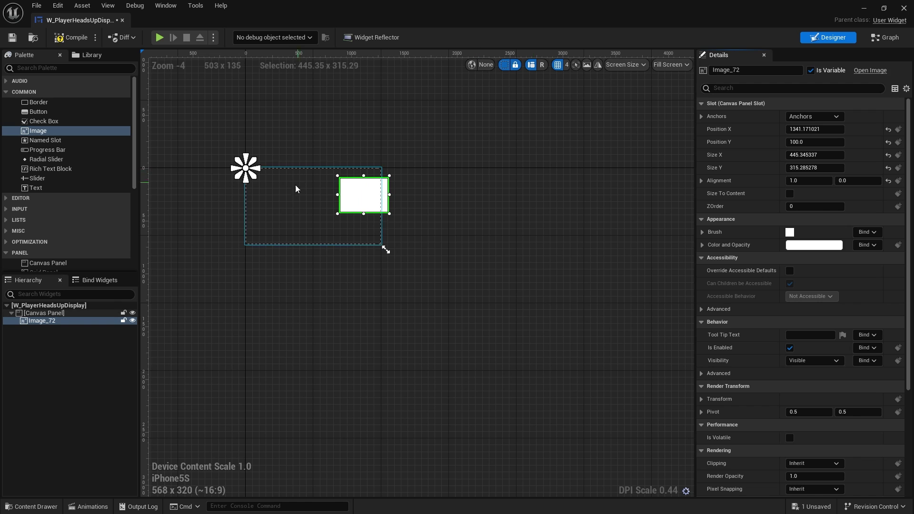
pyautogui.scroll(4, 311, 219)
pyautogui.moveTo(455, 214); pyautogui.dragTo(492, 202, button='right')
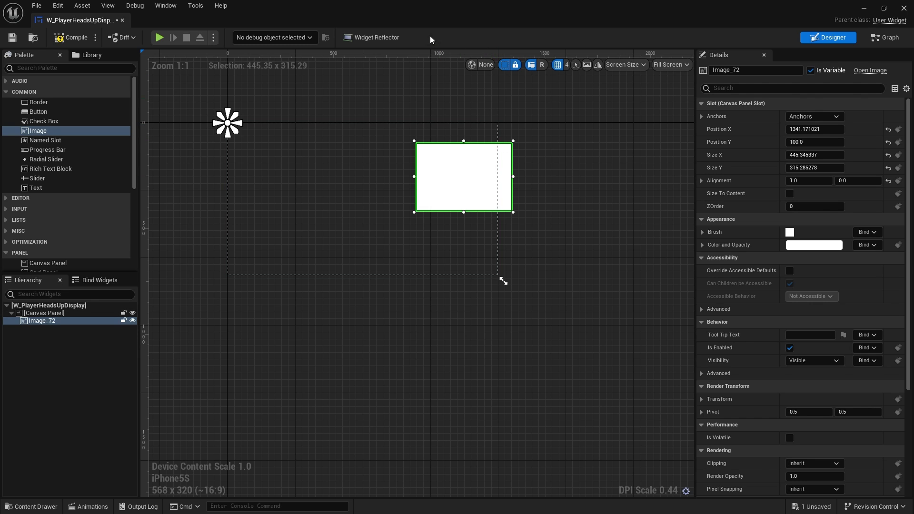
# Anchor the image to the top-right preset at position X -100, Y 100.
pyautogui.click(623, 64)
pyautogui.click(831, 116)
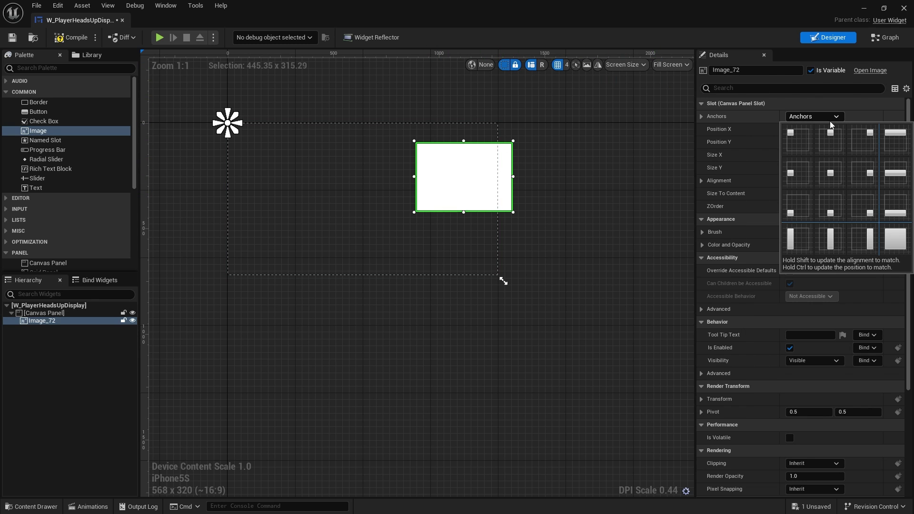
pyautogui.keyDown('ctrl'); pyautogui.keyDown('shift'); pyautogui.click(873, 145); pyautogui.keyUp('shift'); pyautogui.keyUp('ctrl')
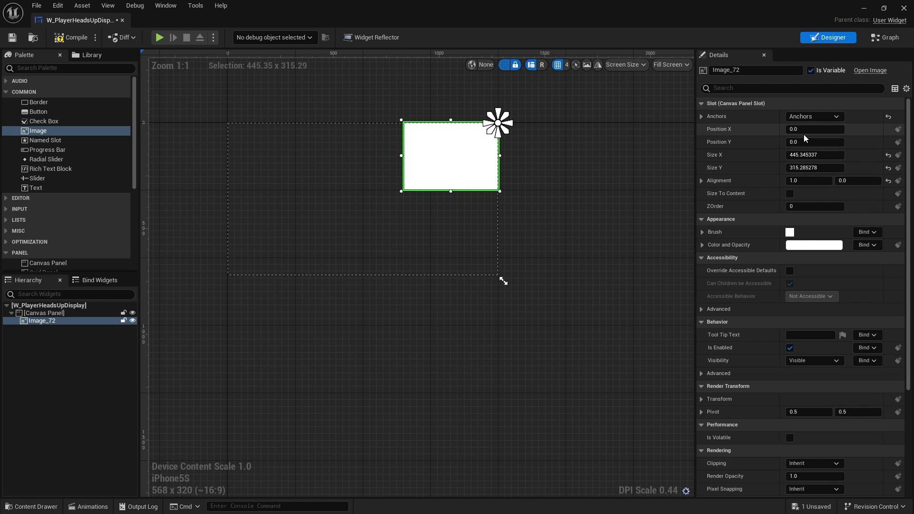
pyautogui.write('-1')
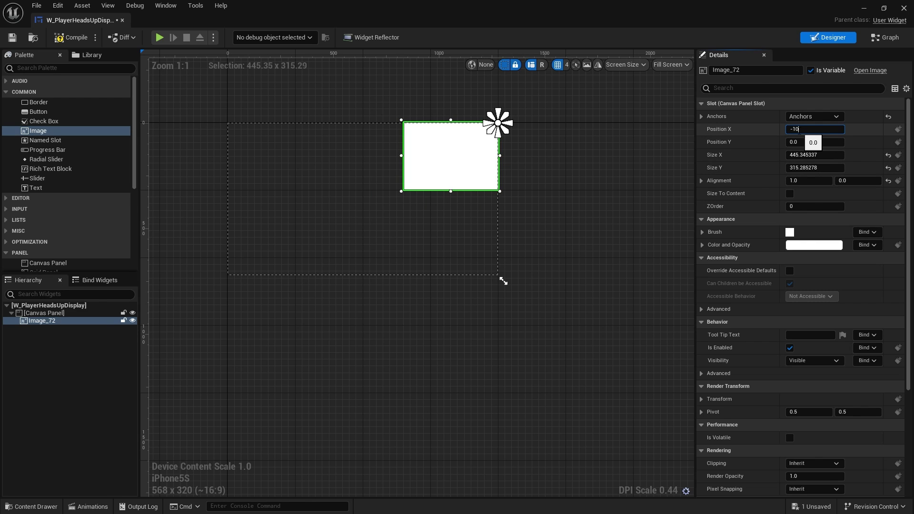
pyautogui.write('0')
pyautogui.press('Tab')
pyautogui.write('100')
pyautogui.press('Return')
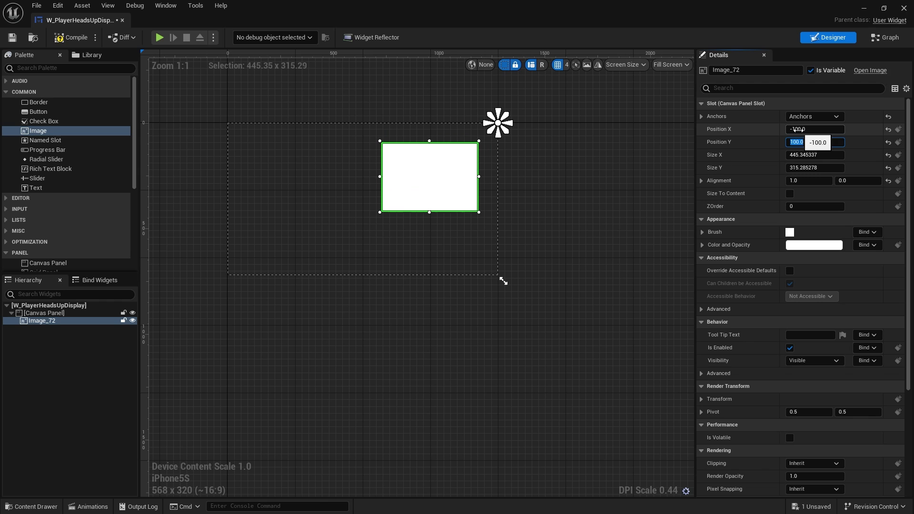
# Preview the layout at the 19-inch monitor size (1600x900) and compile the widget.
pyautogui.click(625, 64)
pyautogui.moveTo(640, 92)
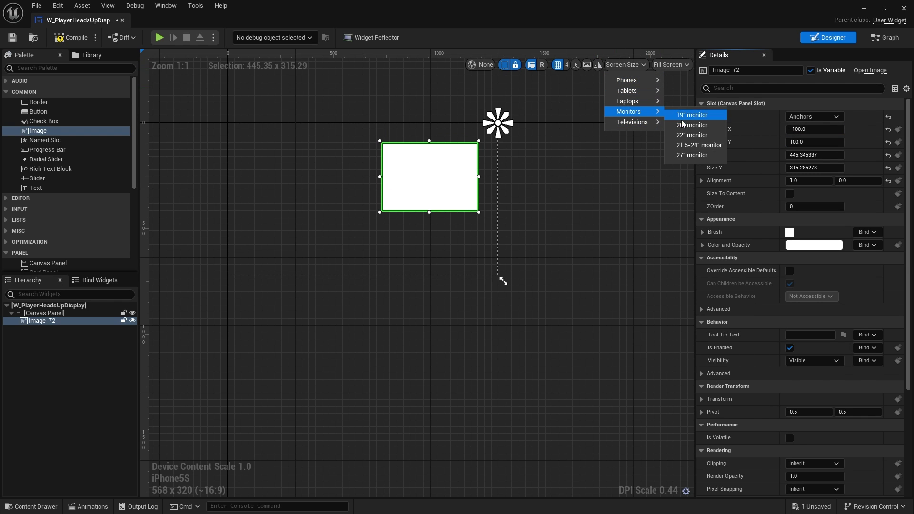
pyautogui.click(692, 126)
pyautogui.scroll(-4, 463, 291)
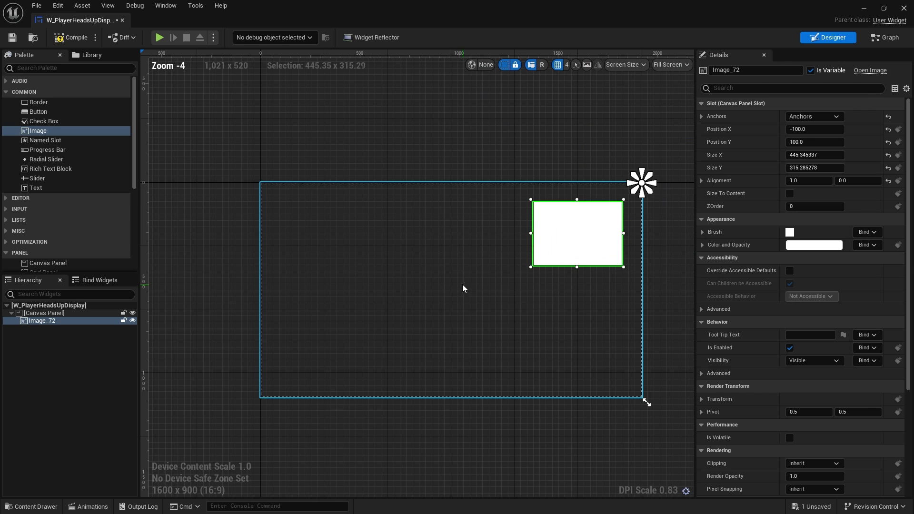
pyautogui.moveTo(432, 297); pyautogui.dragTo(445, 289, button='right')
pyautogui.click(445, 289)
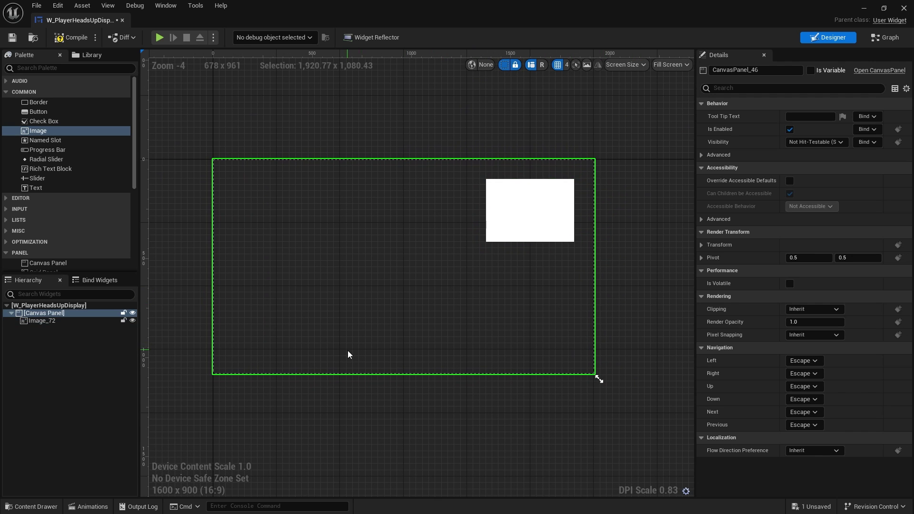
pyautogui.click(337, 413)
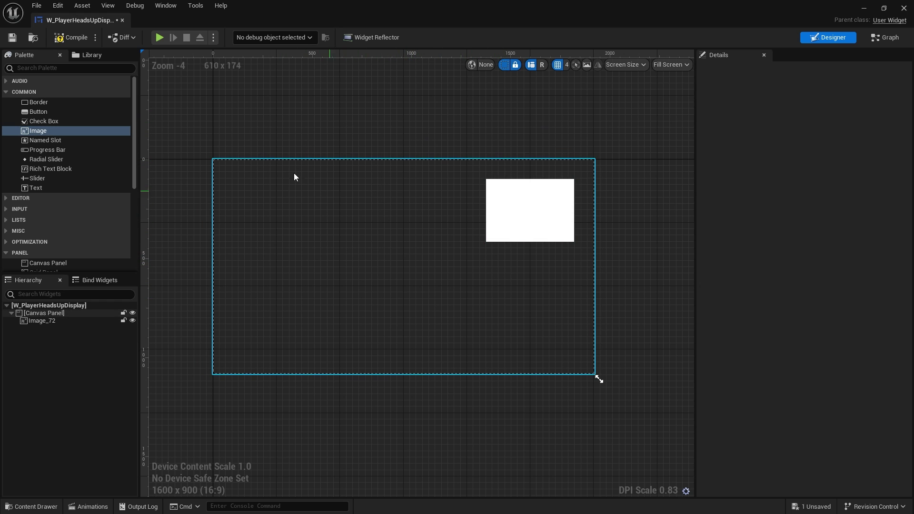
pyautogui.click(71, 37)
# Save the widget blueprint and close its editor, returning to the level.
pyautogui.click(12, 38)
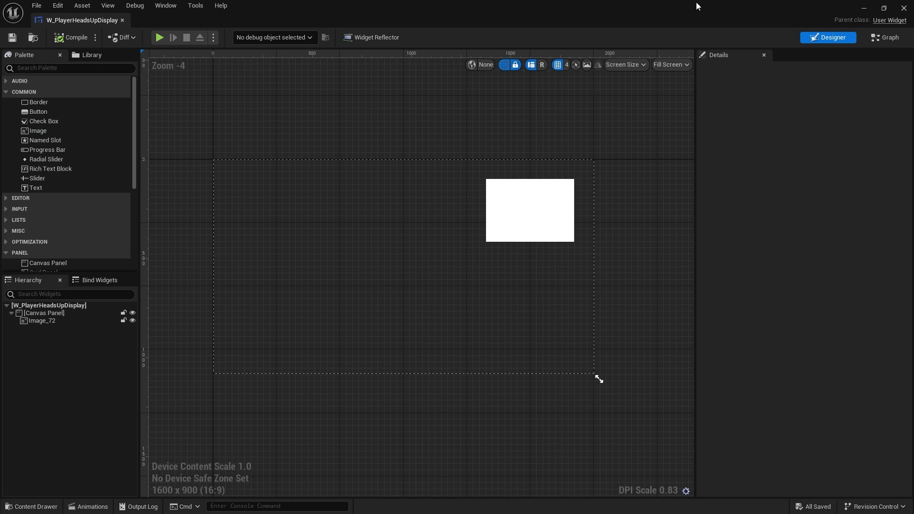
pyautogui.click(903, 8)
pyautogui.moveTo(489, 188); pyautogui.dragTo(489, 187, button='right')
pyautogui.moveTo(359, 316); pyautogui.dragTo(360, 317, button='right')
# Browse the Content Drawer to the Content/FirstPerson/Blueprints folder.
pyautogui.click(31, 506)
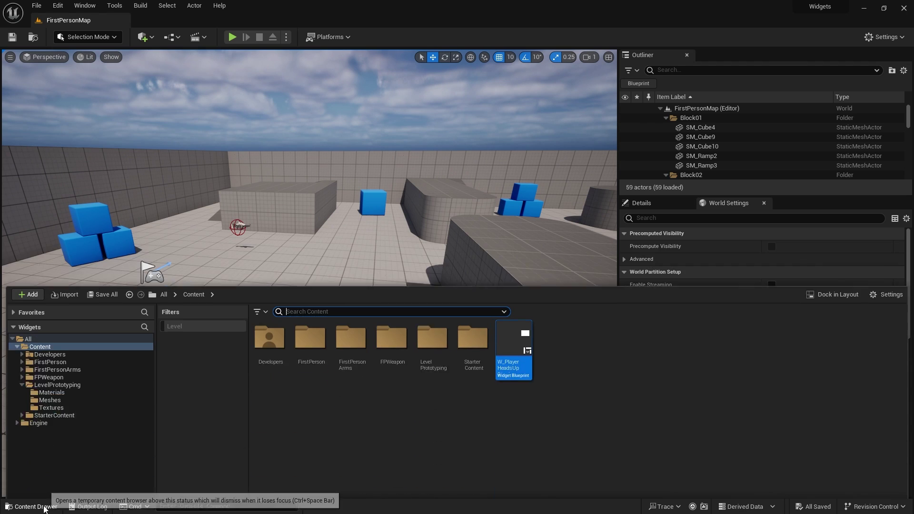
pyautogui.click(403, 390)
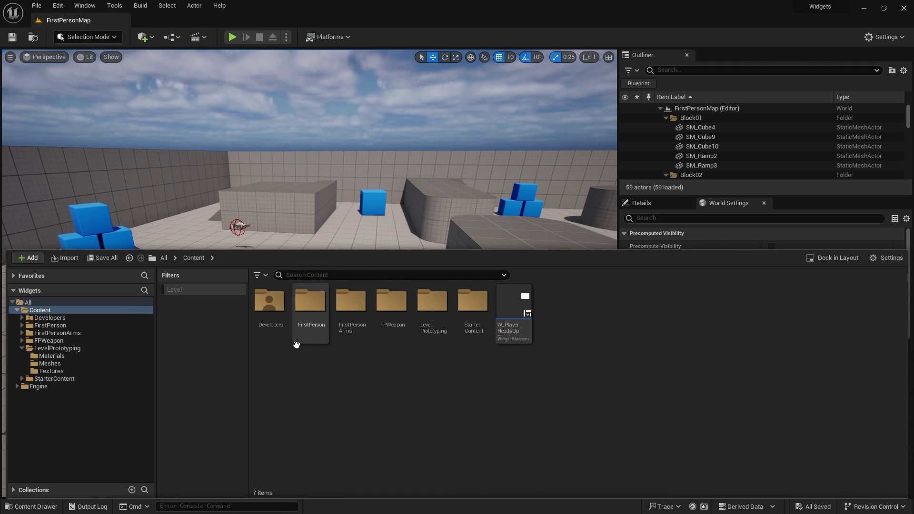
pyautogui.doubleClick(327, 314)
pyautogui.doubleClick(269, 305)
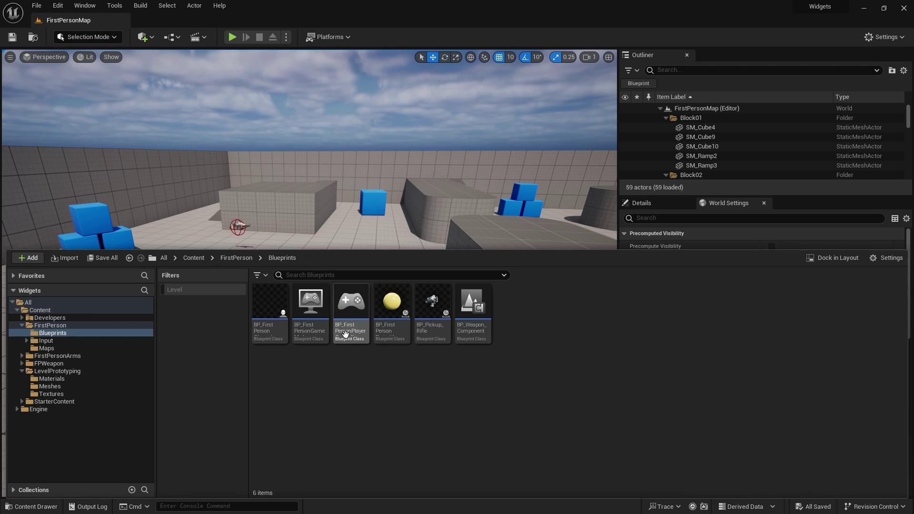
pyautogui.rightClick(350, 376)
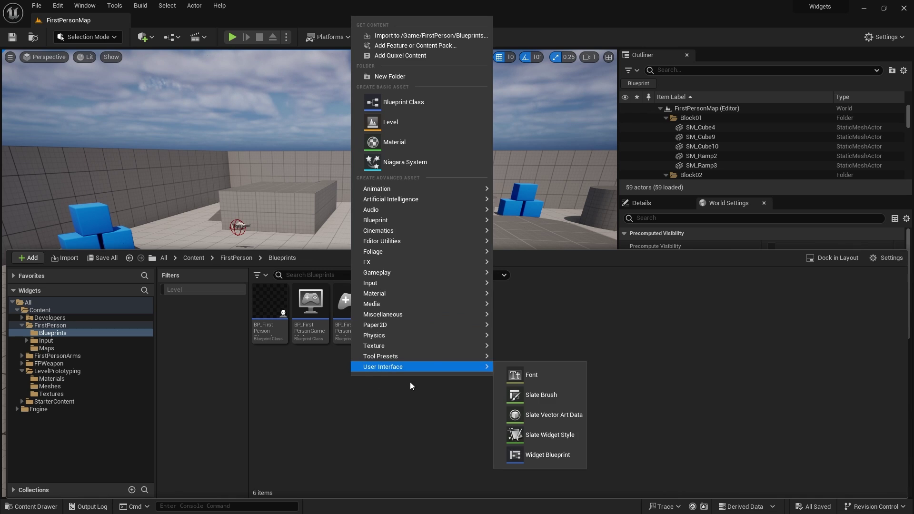
# Create a Blueprint Class with parent HUD, found by searching 'hud', and name it HUD_Default.
pyautogui.click(453, 100)
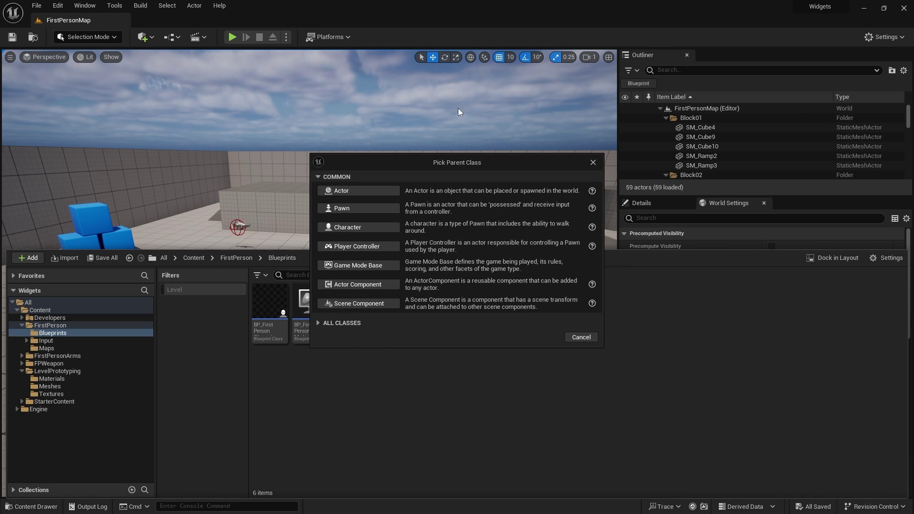
pyautogui.click(352, 323)
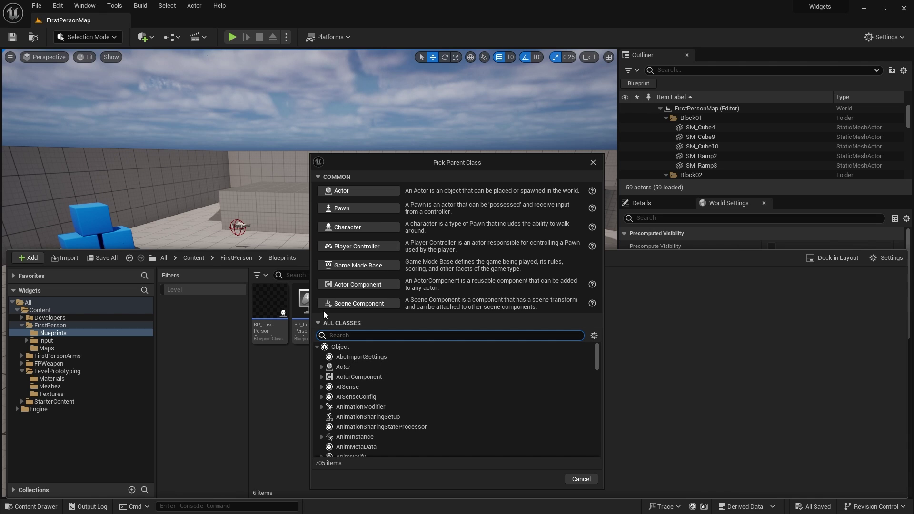
pyautogui.write('hud')
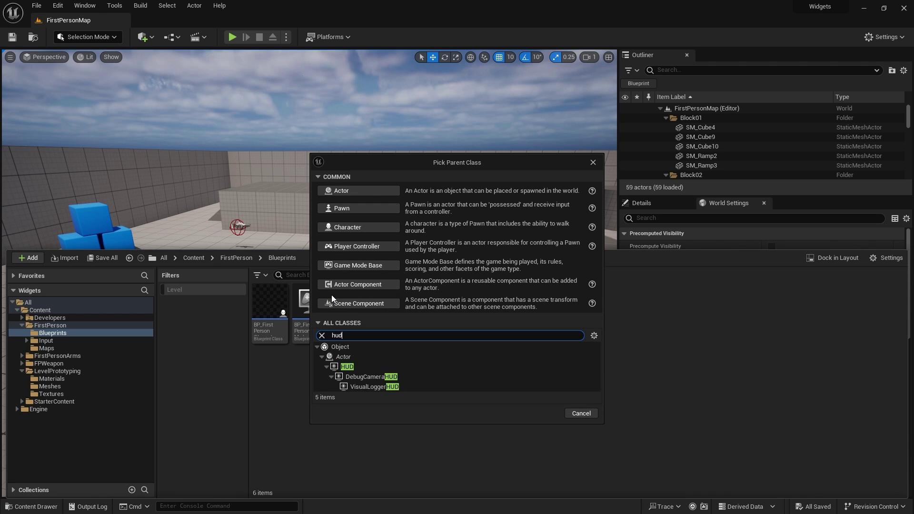
pyautogui.click(347, 366)
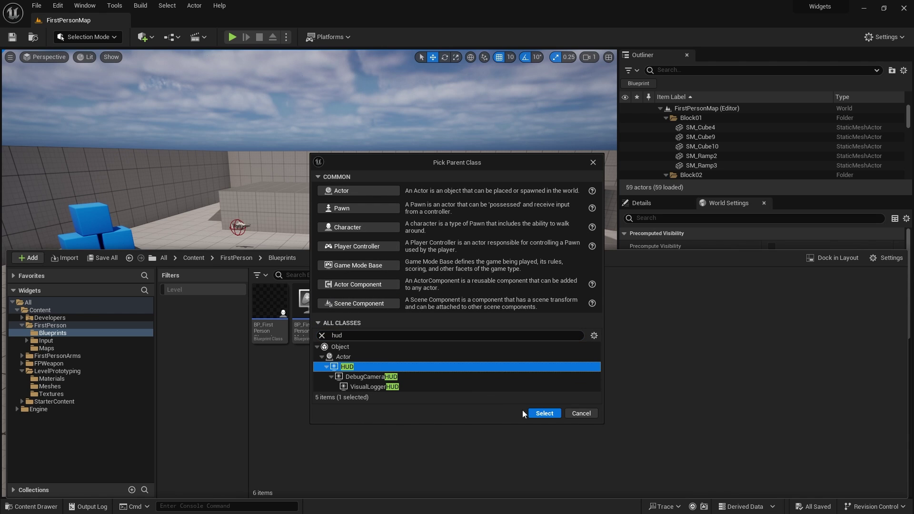
pyautogui.click(541, 413)
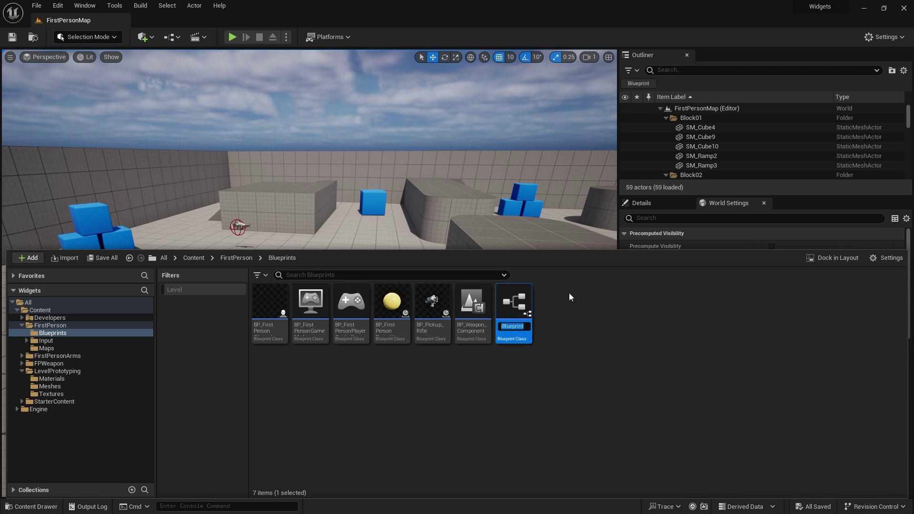
pyautogui.write('HU')
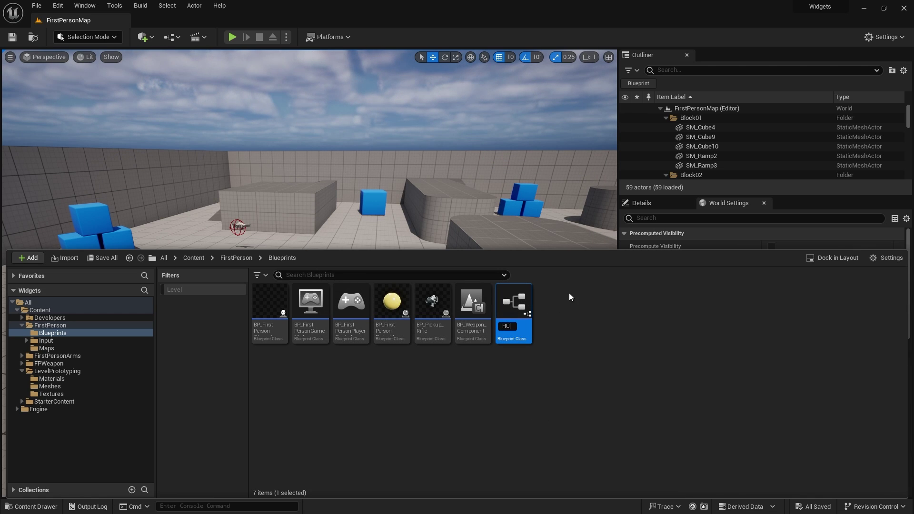
pyautogui.write('D_Default')
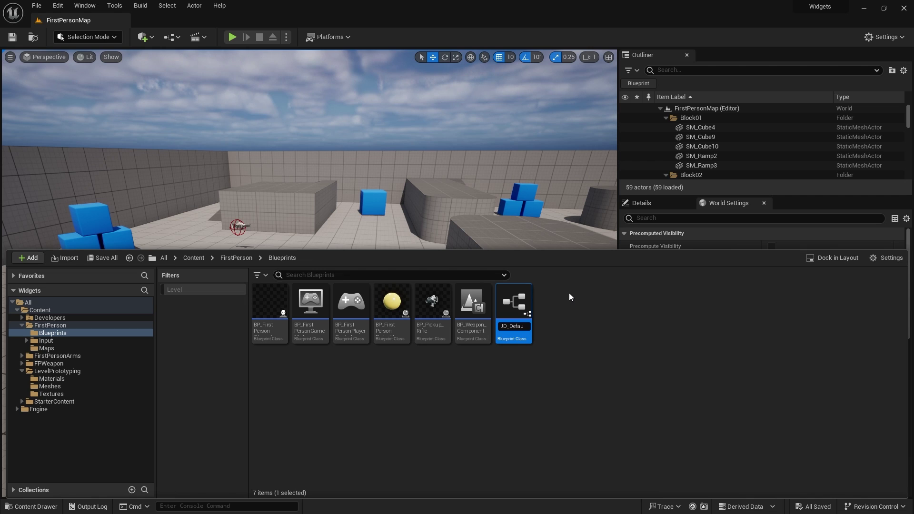
pyautogui.press('Return')
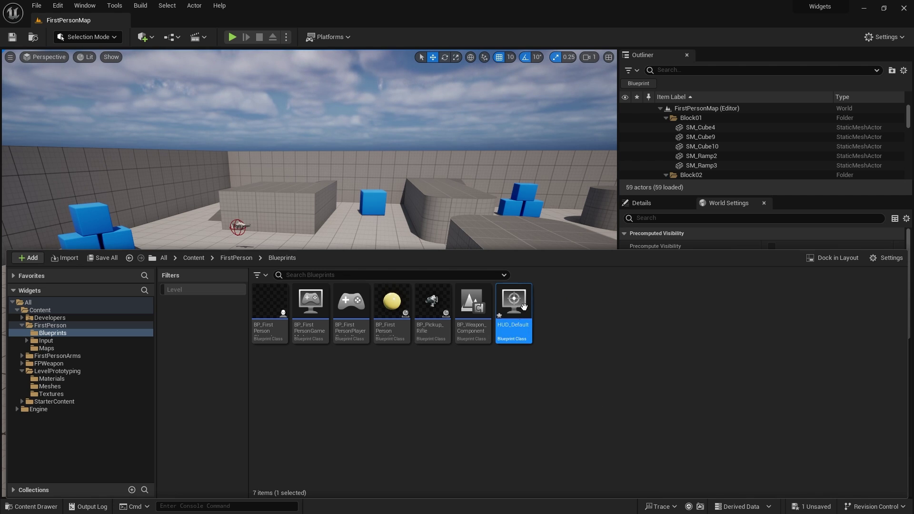
# Set BP_FirstPersonGameMode's HUD Class to HUD_Default, save it, and select HUD_Default in the Content Drawer.
pyautogui.doubleClick(328, 325)
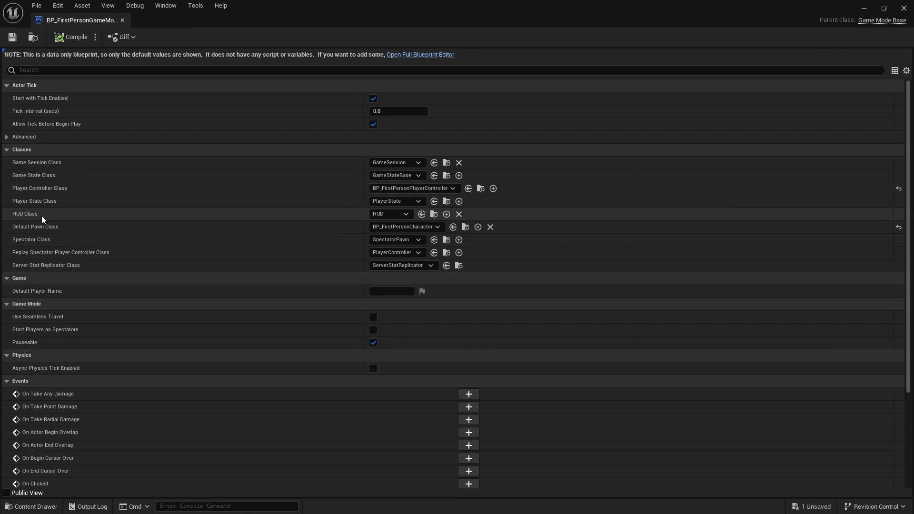
pyautogui.click(390, 214)
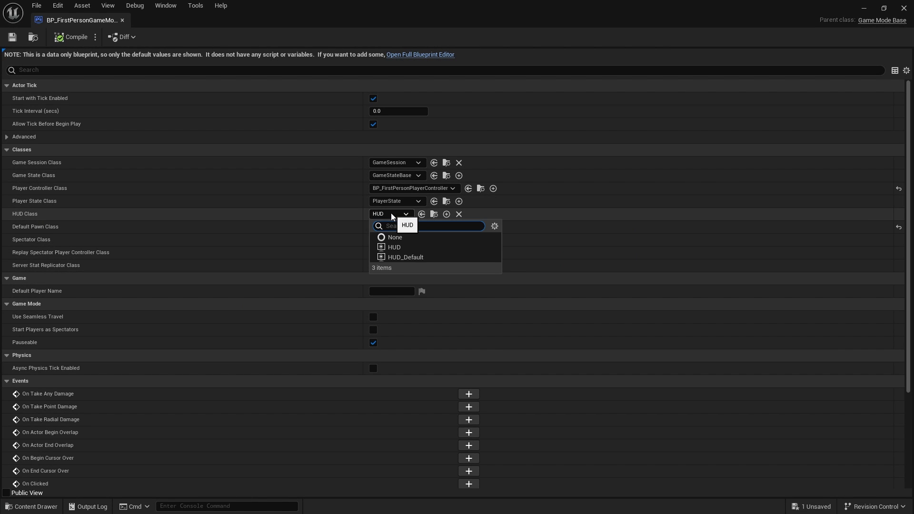
pyautogui.click(407, 257)
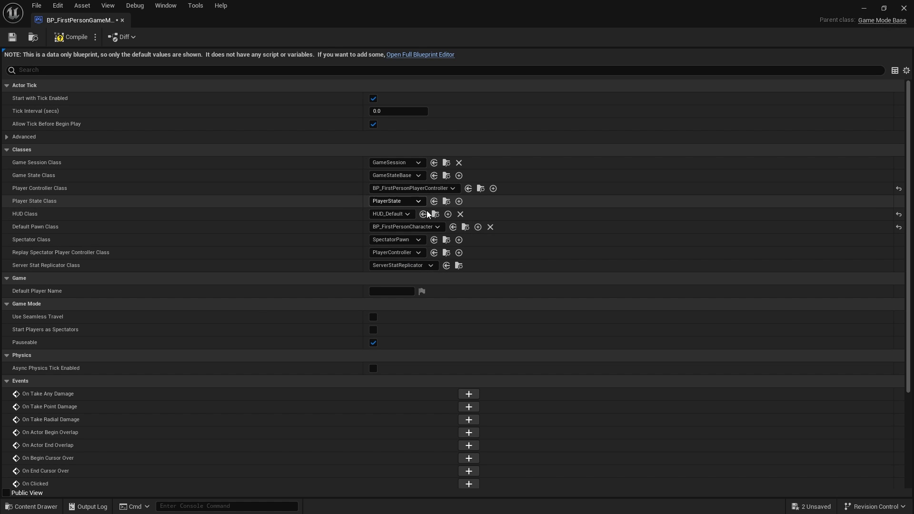
pyautogui.click(12, 37)
pyautogui.click(903, 8)
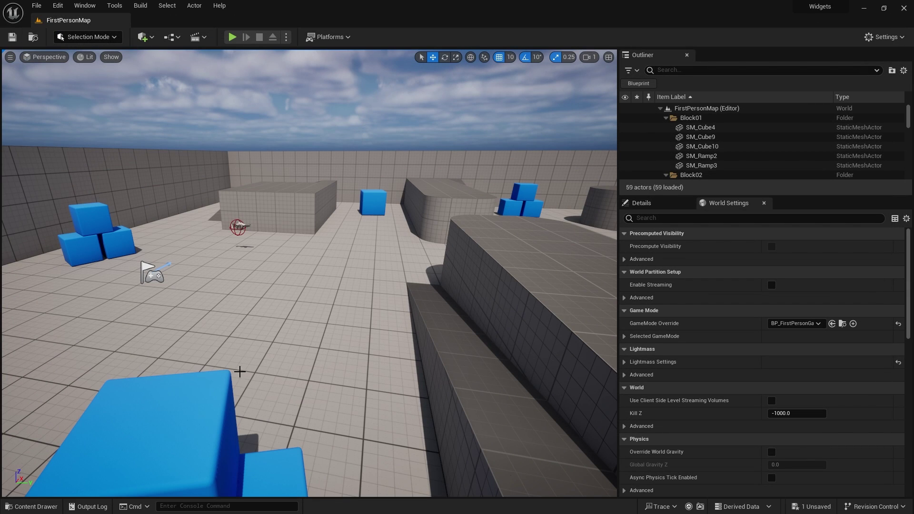
pyautogui.click(38, 508)
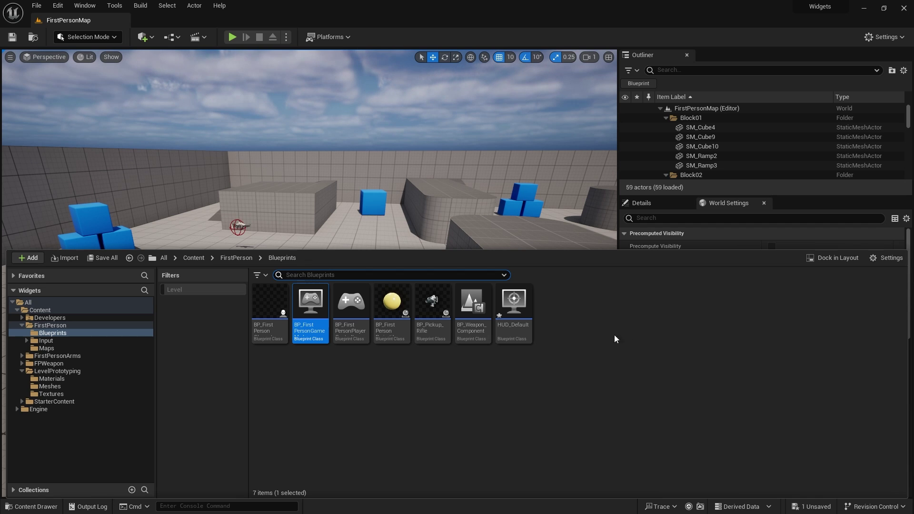
pyautogui.click(510, 321)
# In HUD_Default's Event Graph, add a Create Widget node after Event BeginPlay.
pyautogui.doubleClick(511, 321)
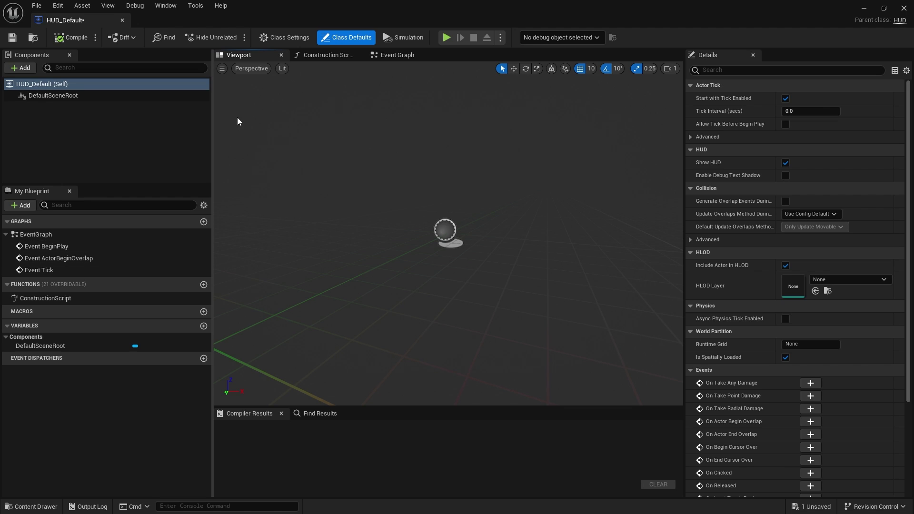
pyautogui.click(410, 58)
pyautogui.moveTo(487, 160); pyautogui.dragTo(338, 232, button='right')
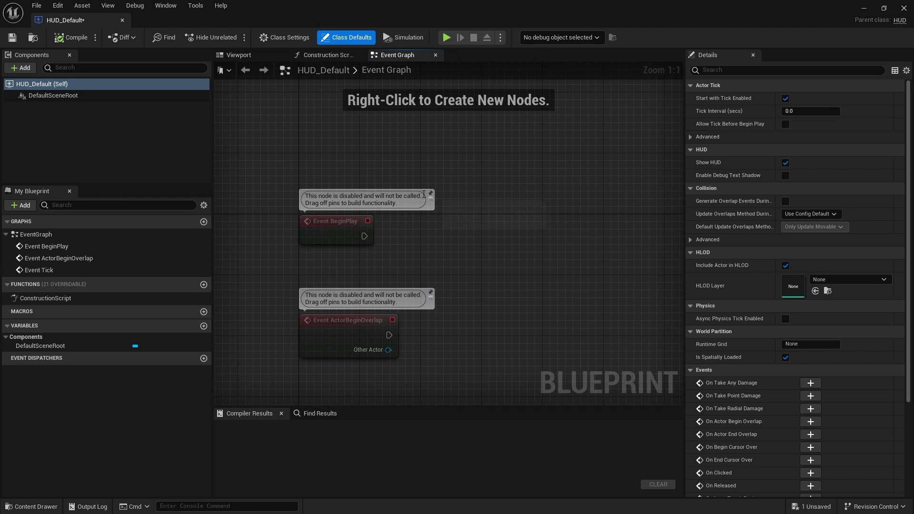
pyautogui.moveTo(338, 232); pyautogui.dragTo(532, 156)
pyautogui.click(500, 176)
pyautogui.write('cre')
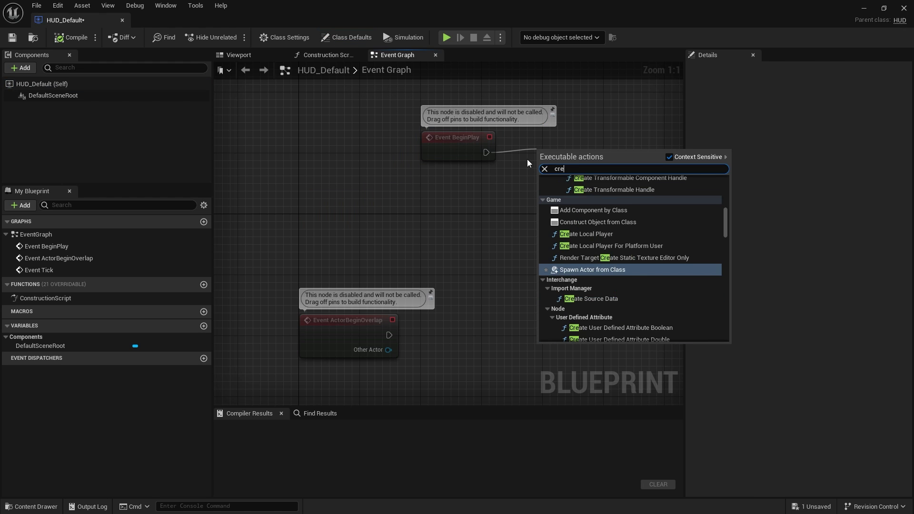
pyautogui.write('atewidget')
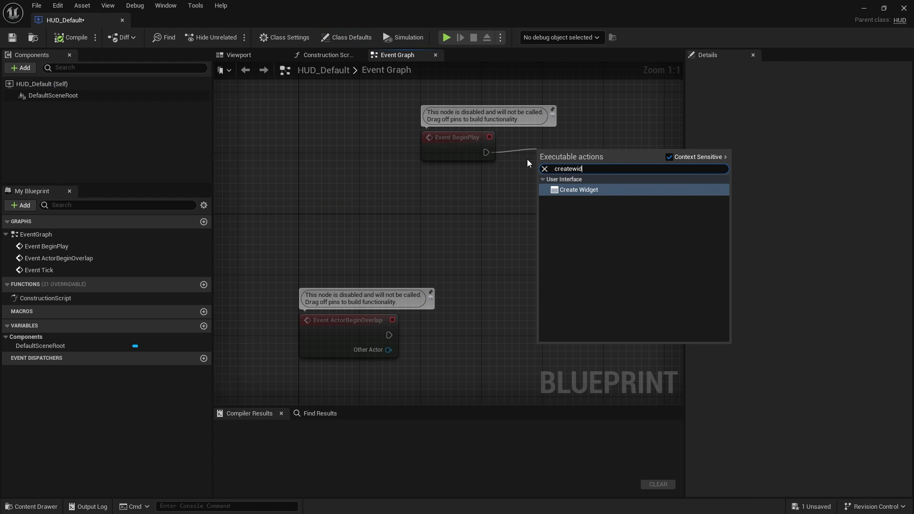
pyautogui.click(585, 190)
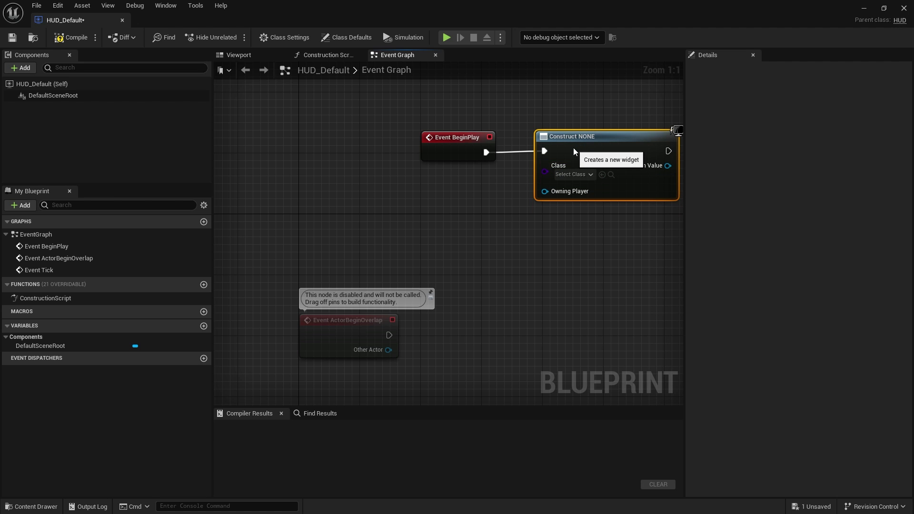
# Set the Create Widget node's Class to W_PlayerHeadsUpDisplay.
pyautogui.moveTo(612, 150); pyautogui.dragTo(457, 162, button='right')
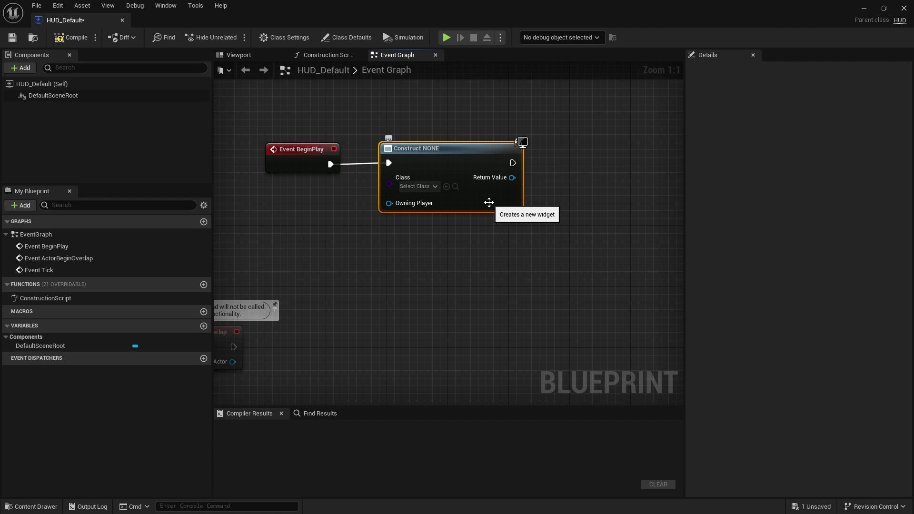
pyautogui.moveTo(376, 204); pyautogui.dragTo(432, 227, button='right')
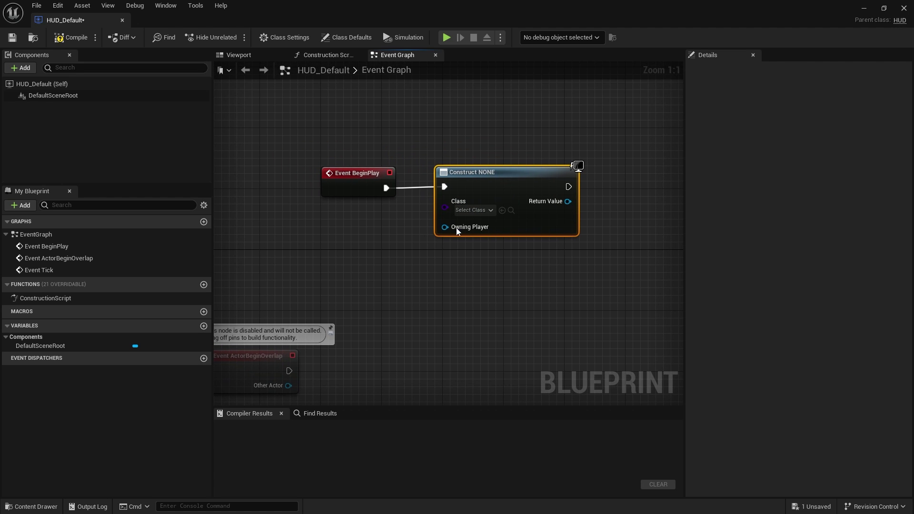
pyautogui.click(469, 211)
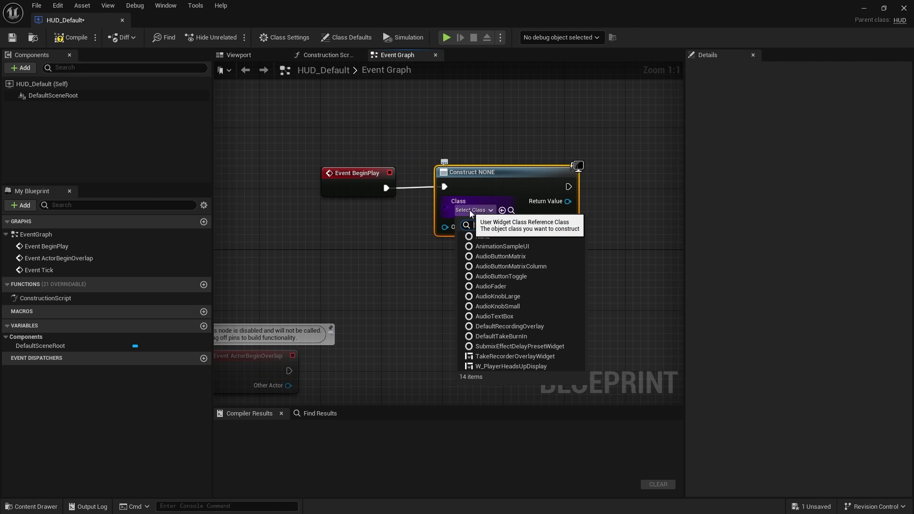
pyautogui.click(519, 367)
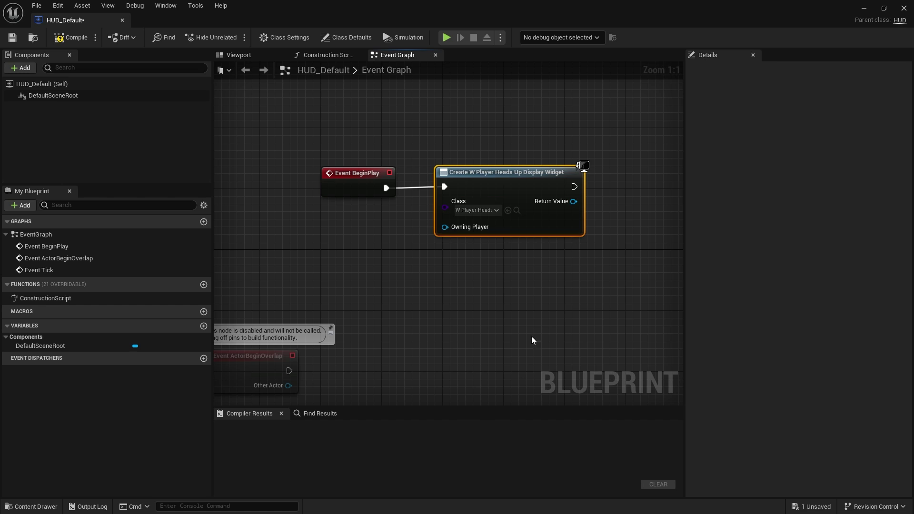
pyautogui.moveTo(525, 269); pyautogui.dragTo(459, 272, button='right')
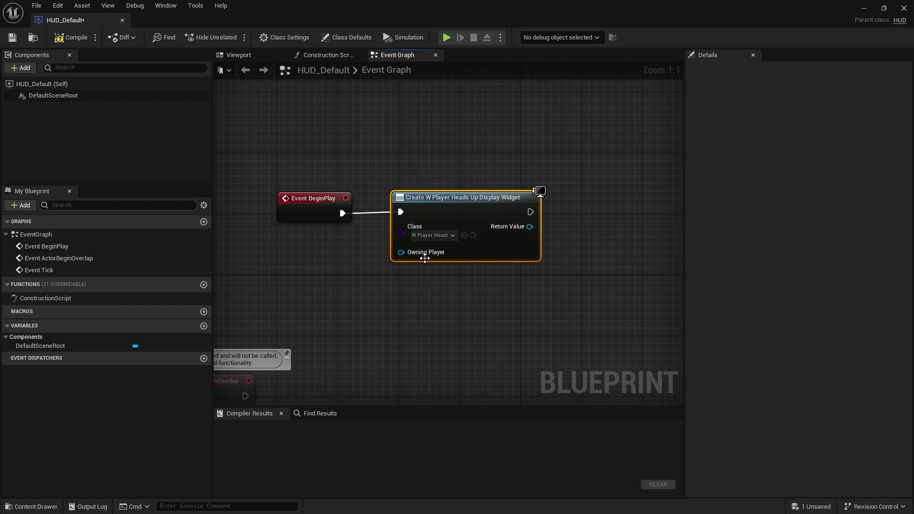
pyautogui.moveTo(400, 252); pyautogui.dragTo(366, 273)
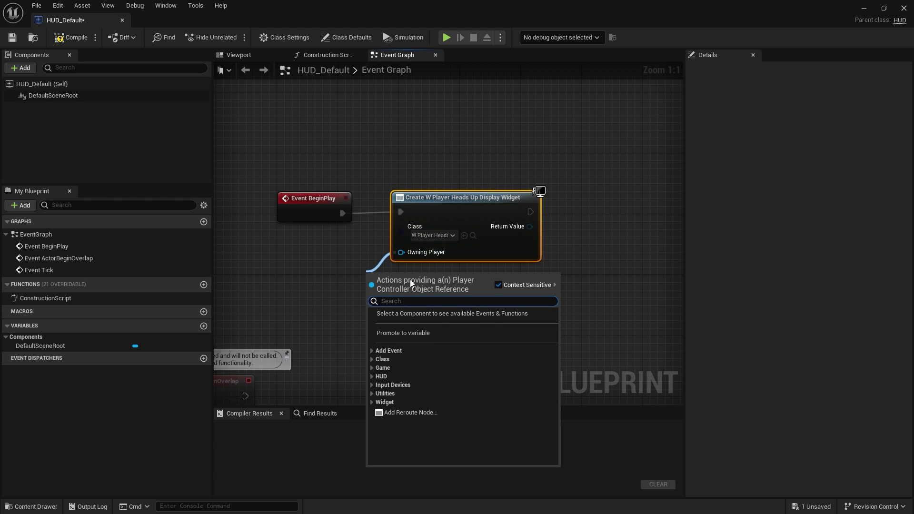
pyautogui.moveTo(543, 295); pyautogui.dragTo(511, 302, button='right')
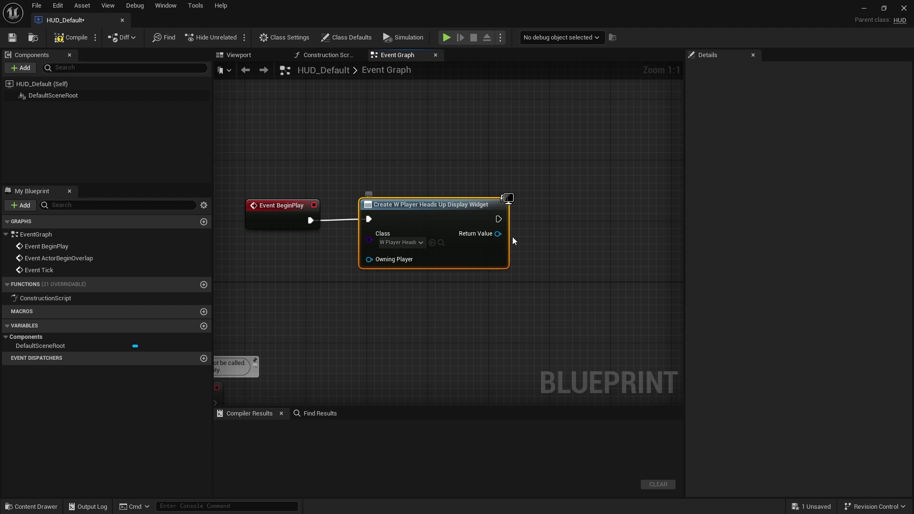
# Promote Create Widget's Return Value to a new variable named HUD, placing the SET node alongside.
pyautogui.moveTo(547, 254); pyautogui.dragTo(511, 248, button='right')
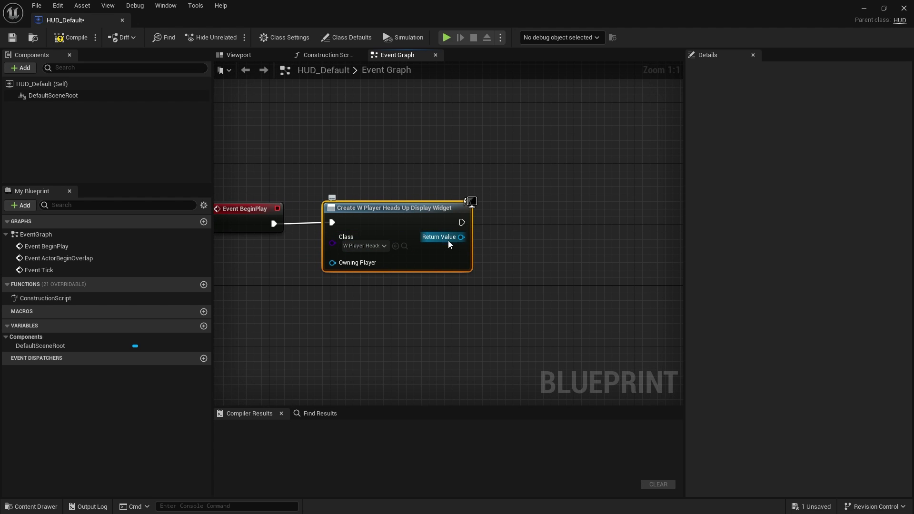
pyautogui.moveTo(461, 237); pyautogui.dragTo(499, 243)
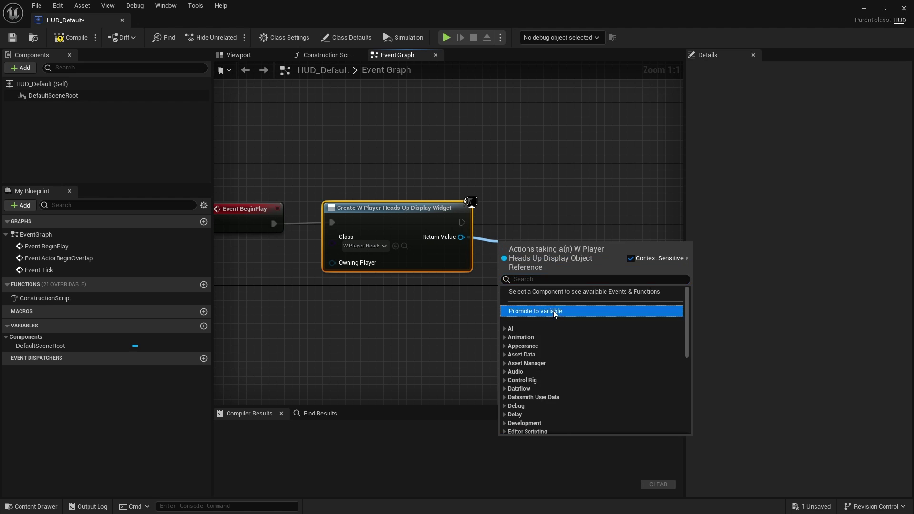
pyautogui.click(545, 309)
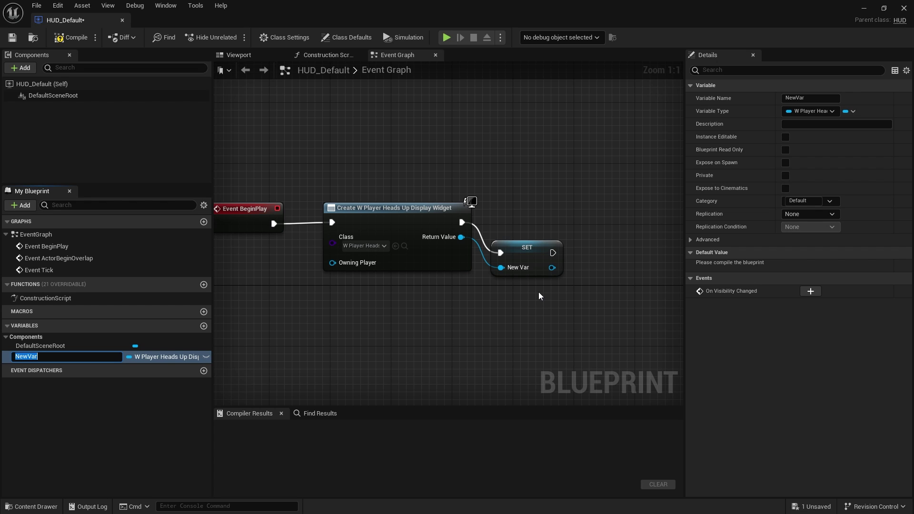
pyautogui.write('HUD')
pyautogui.press('Return')
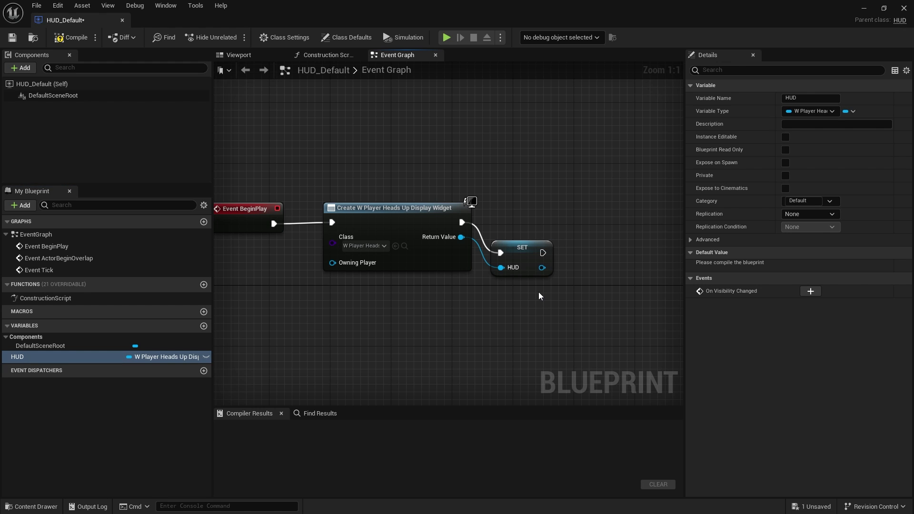
pyautogui.moveTo(522, 251); pyautogui.dragTo(515, 220)
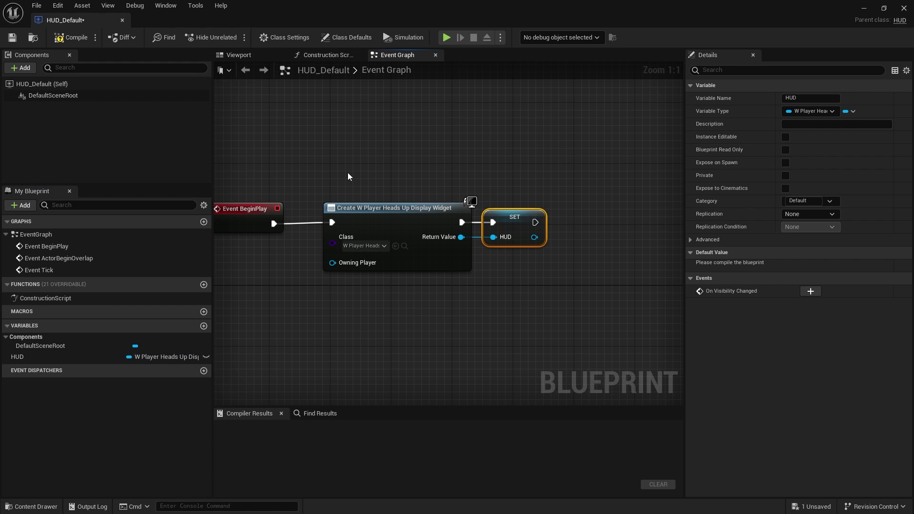
pyautogui.moveTo(307, 160); pyautogui.dragTo(550, 261)
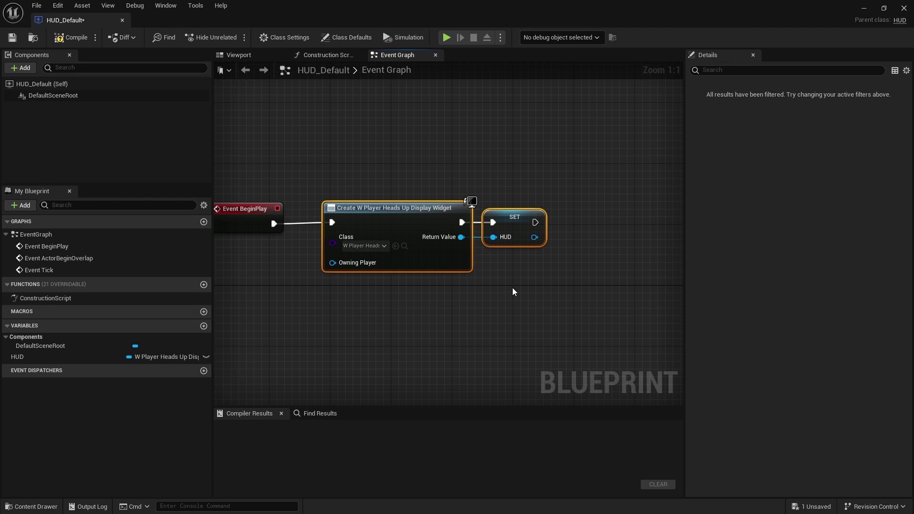
# Add an Add to Viewport node after SET targeting the HUD variable, with ZOrder 0.
pyautogui.moveTo(512, 289); pyautogui.dragTo(481, 291, button='right')
pyautogui.moveTo(501, 242); pyautogui.dragTo(550, 270)
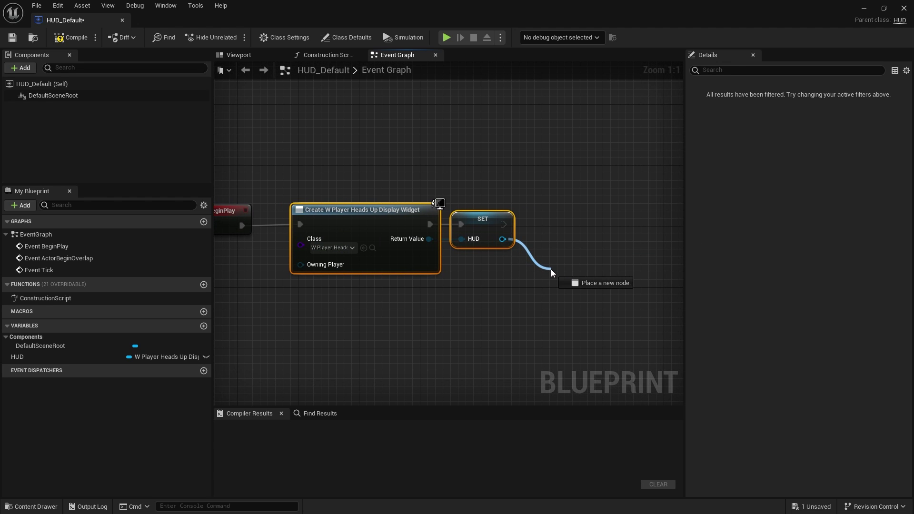
pyautogui.write('add')
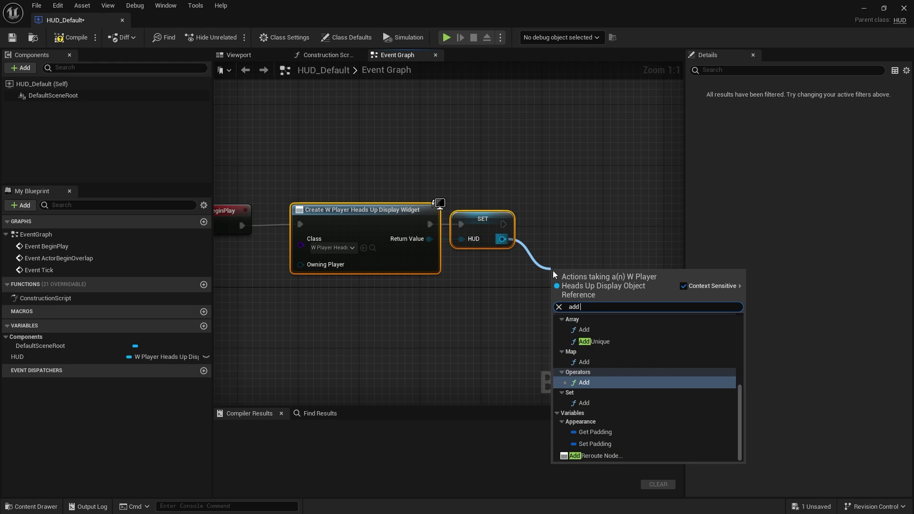
pyautogui.write(' to')
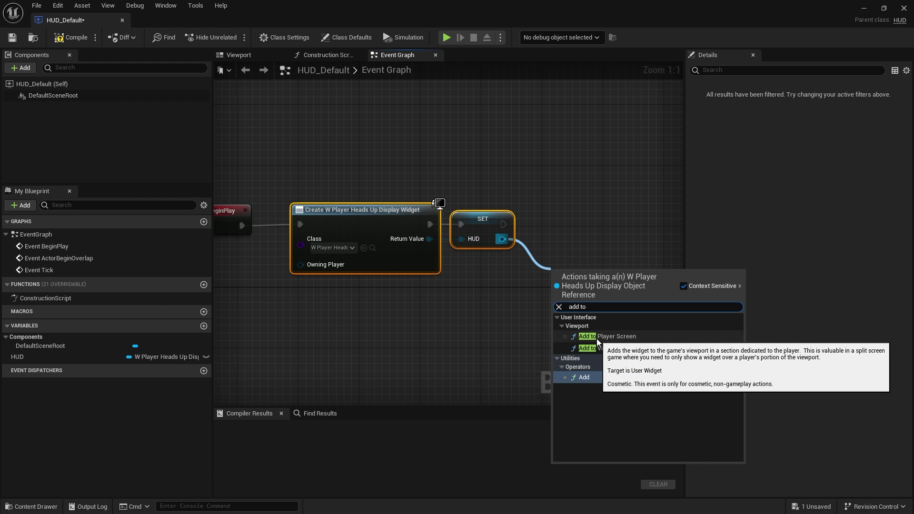
pyautogui.click(617, 347)
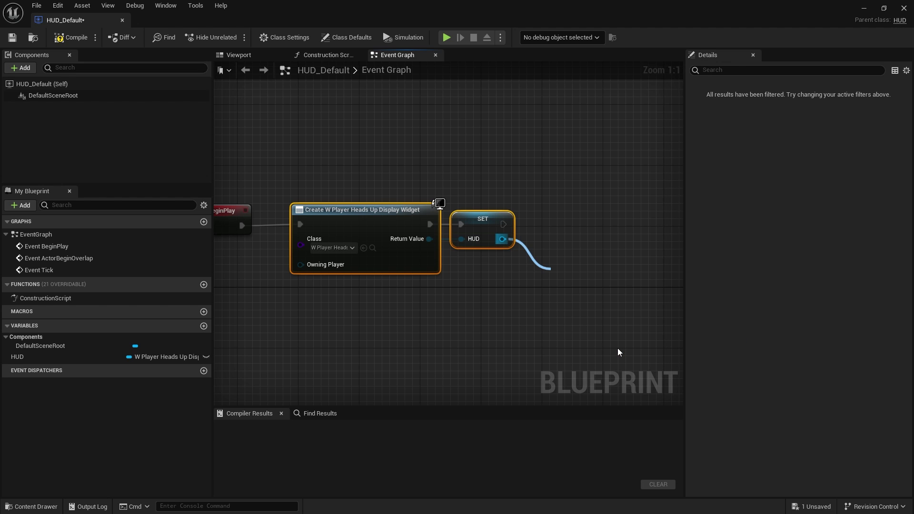
pyautogui.moveTo(583, 293); pyautogui.dragTo(581, 228)
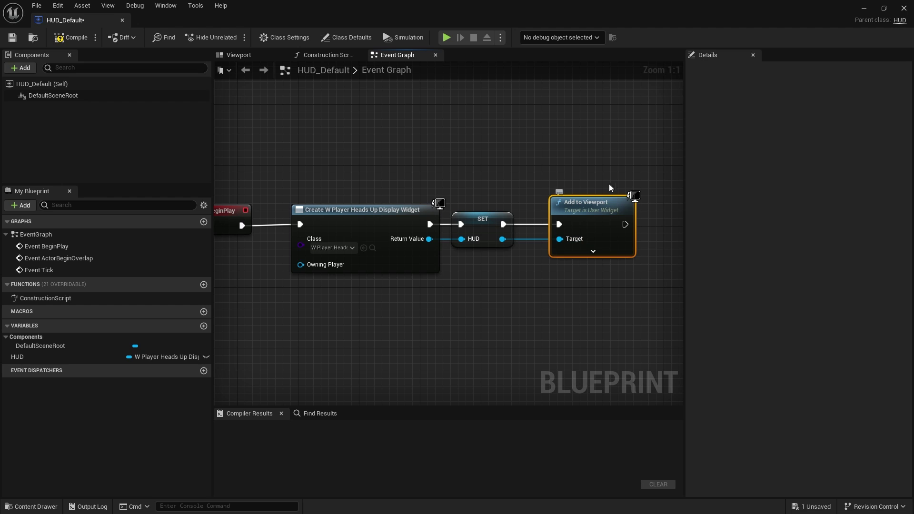
pyautogui.click(592, 250)
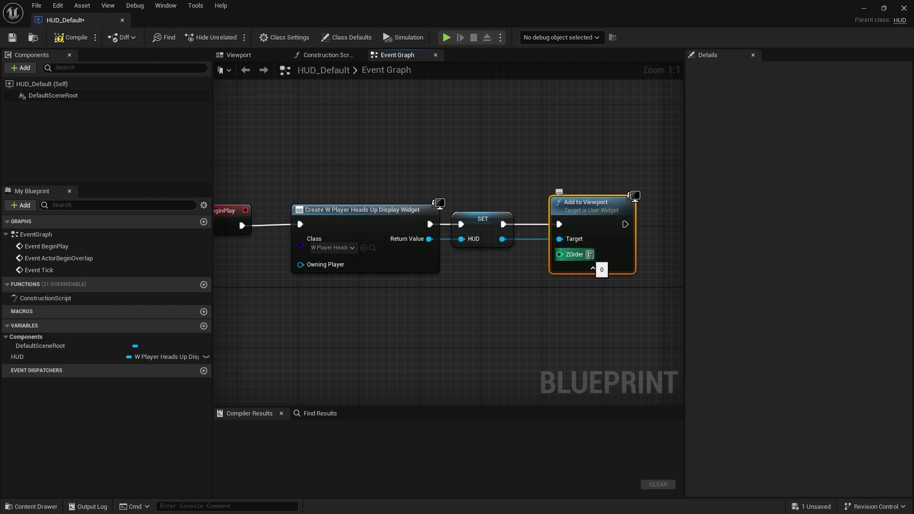
pyautogui.write('10')
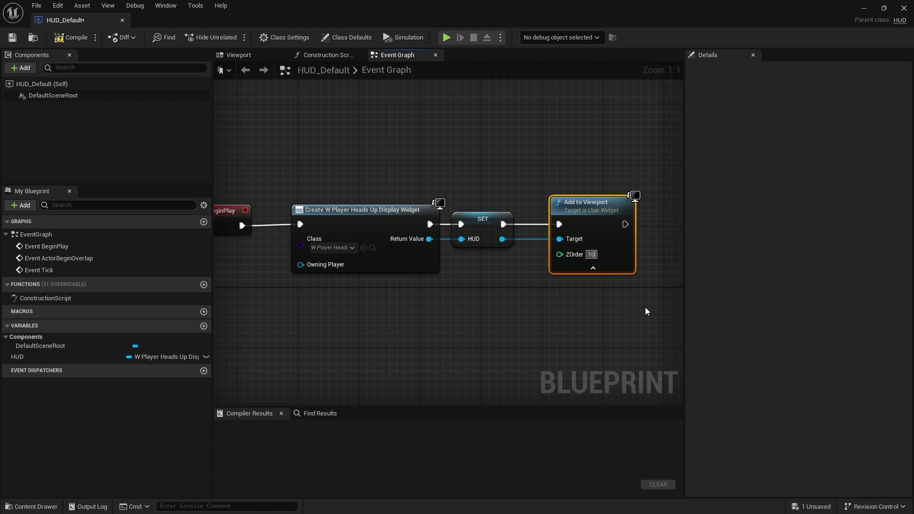
pyautogui.press('BackSpace')
pyautogui.press('BackSpace')
pyautogui.write('0')
pyautogui.click(575, 312)
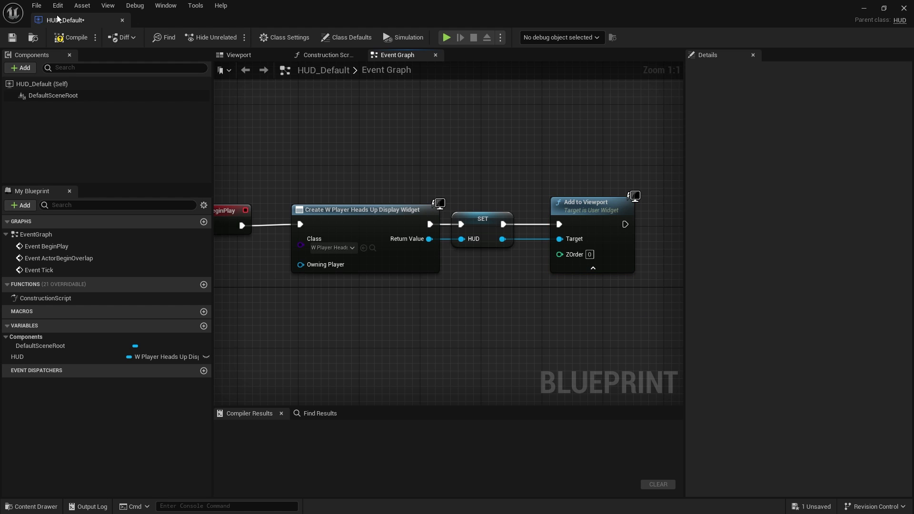
# Compile and save HUD_Default, then return to the level editor.
pyautogui.click(71, 37)
pyautogui.click(12, 37)
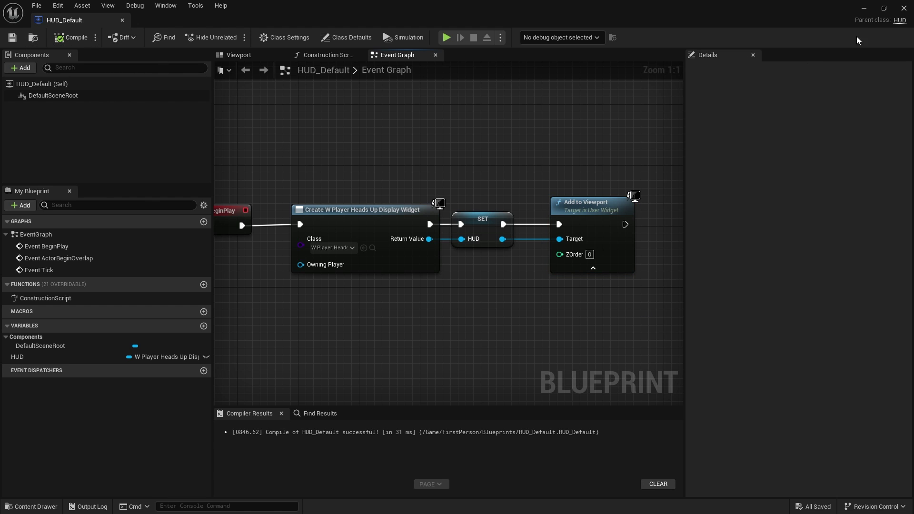
pyautogui.click(865, 9)
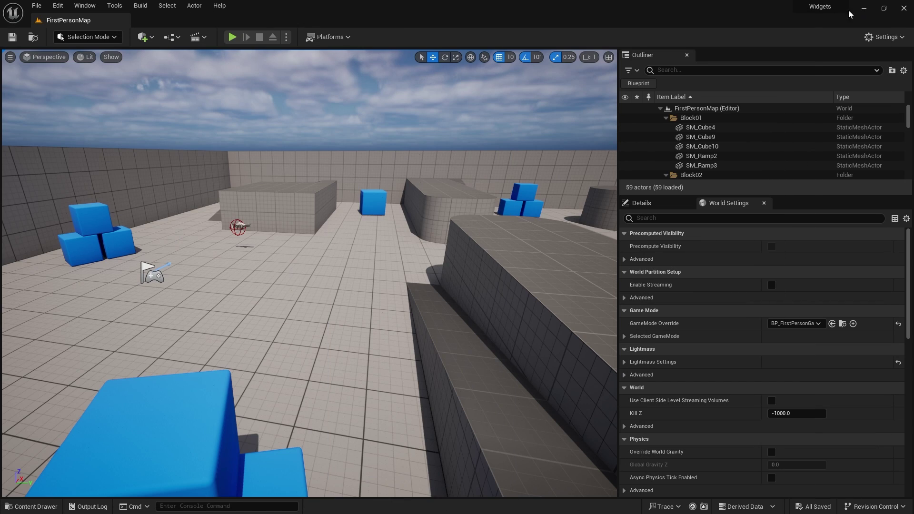
# Play-test the level walking forward to see the HUD image, then stop and open the Content Drawer.
pyautogui.click(232, 37)
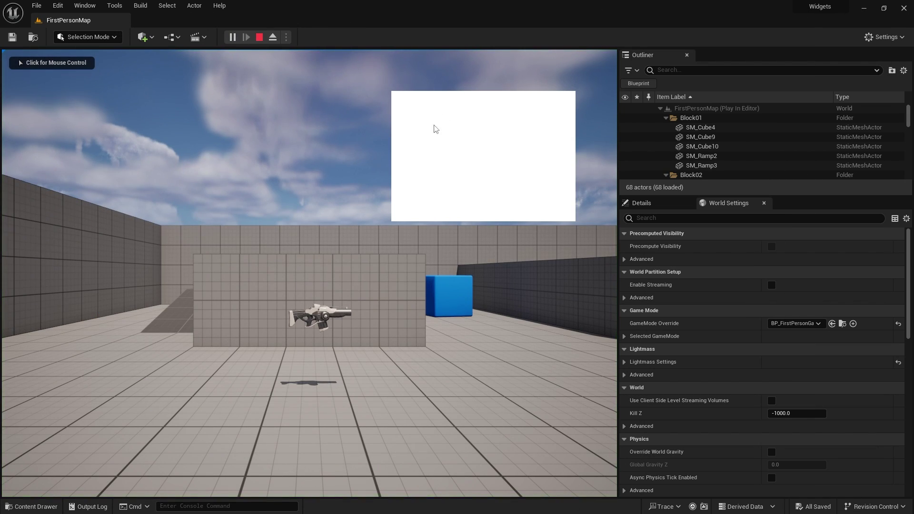
pyautogui.click(525, 199)
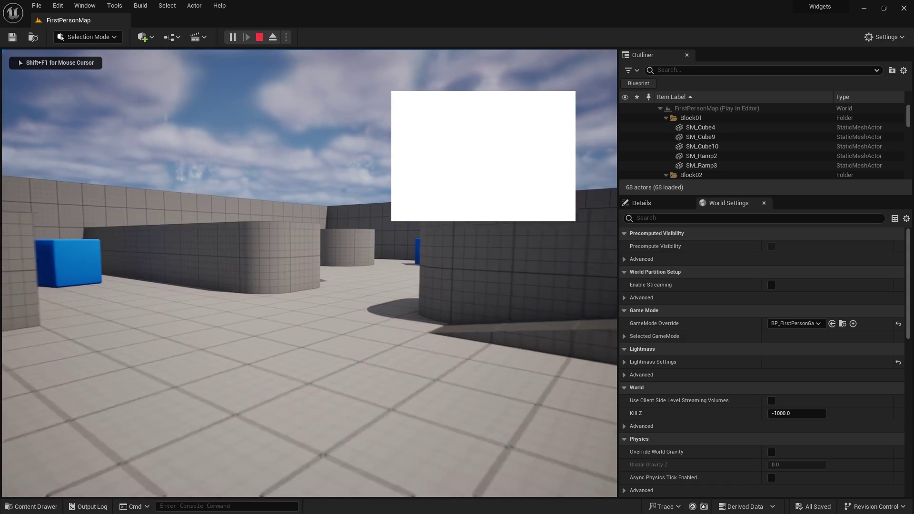
pyautogui.press('w')
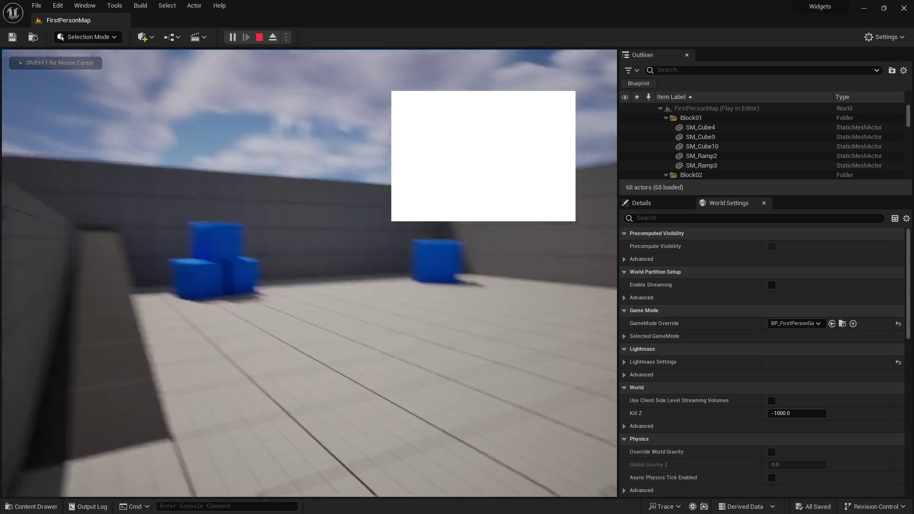
pyautogui.press('w')
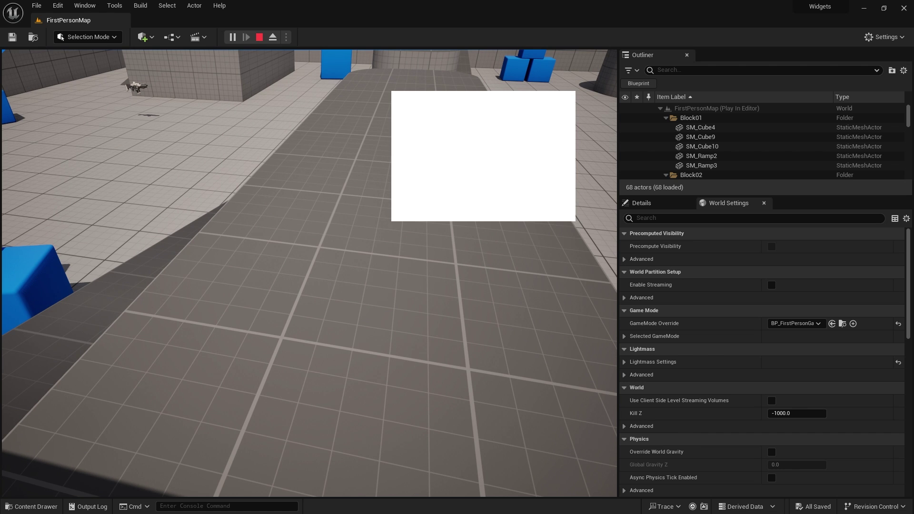
pyautogui.press('Escape')
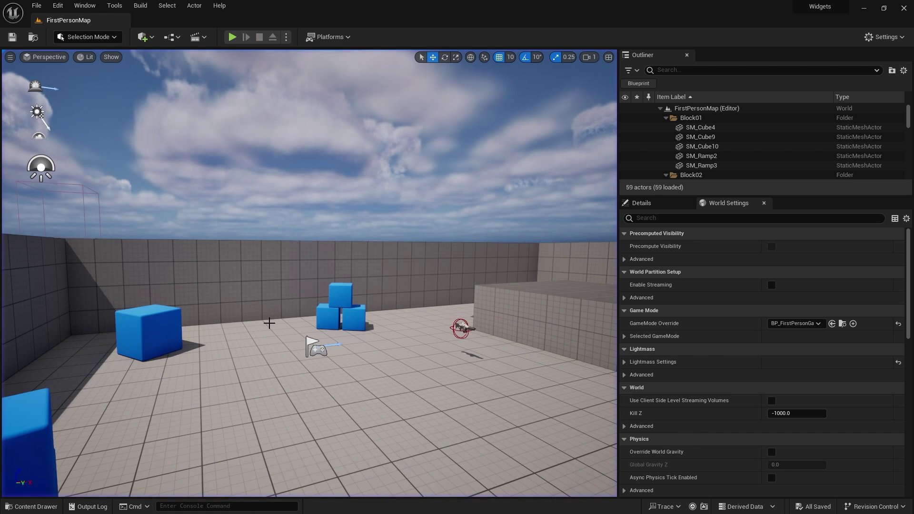
pyautogui.click(31, 506)
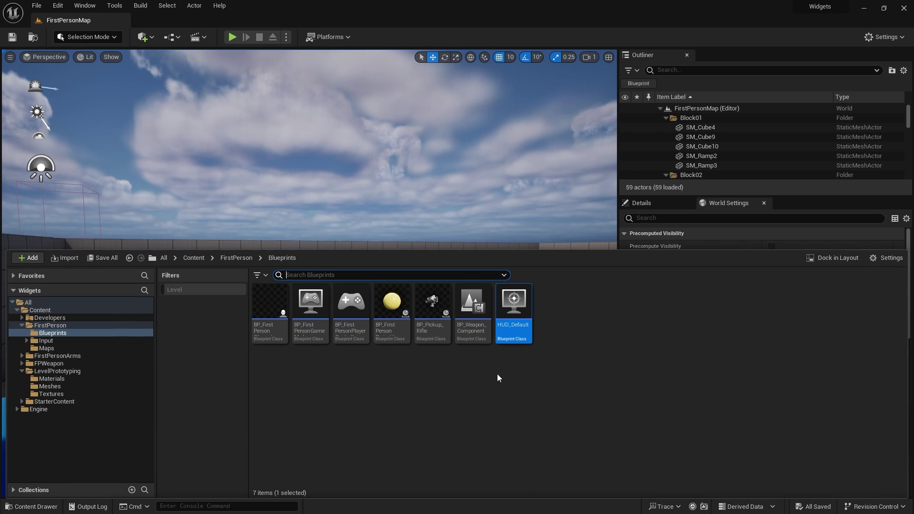
# Open BP_FirstPersonPlayerController and BP_FirstPersonCharacter in the Blueprint editor.
pyautogui.click(357, 308)
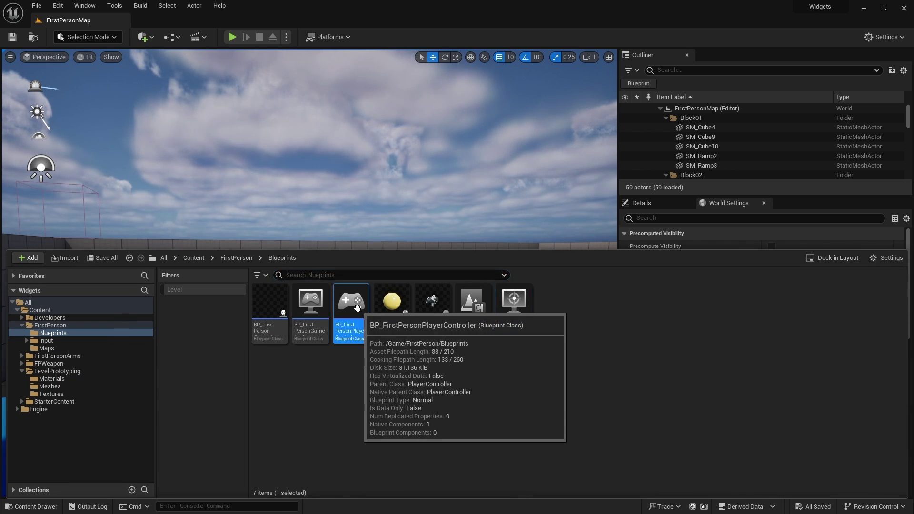
pyautogui.doubleClick(357, 308)
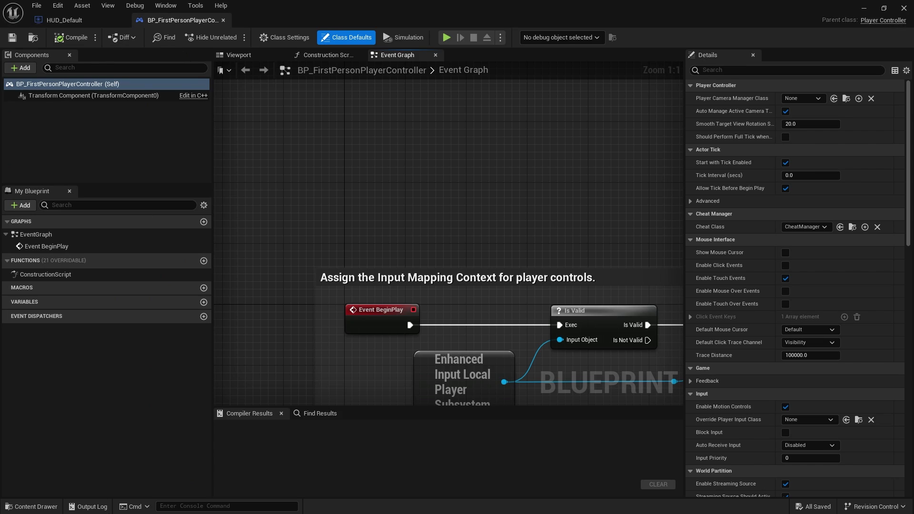
pyautogui.click(31, 506)
pyautogui.click(269, 407)
pyautogui.doubleClick(269, 407)
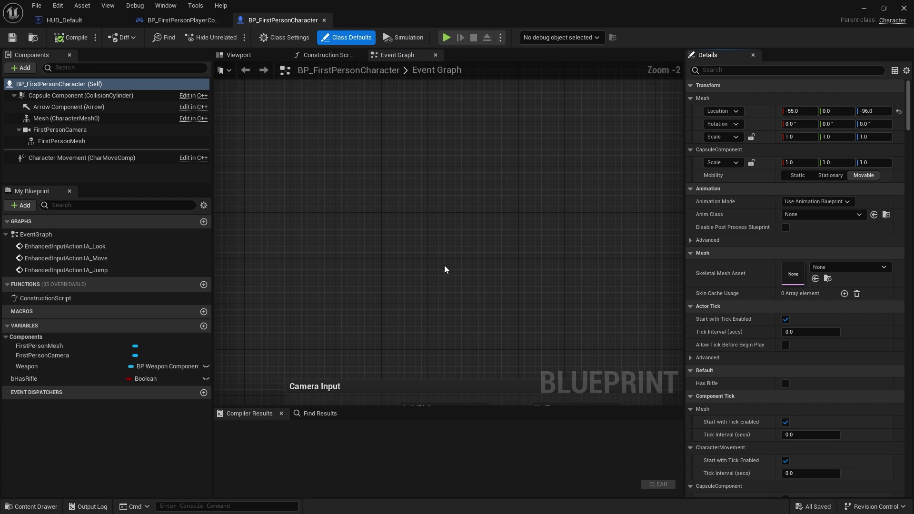
# In BP_FirstPersonCharacter's graph, add Get Player Controller wired into a Get HUD node.
pyautogui.moveTo(444, 265); pyautogui.dragTo(350, 219, button='right')
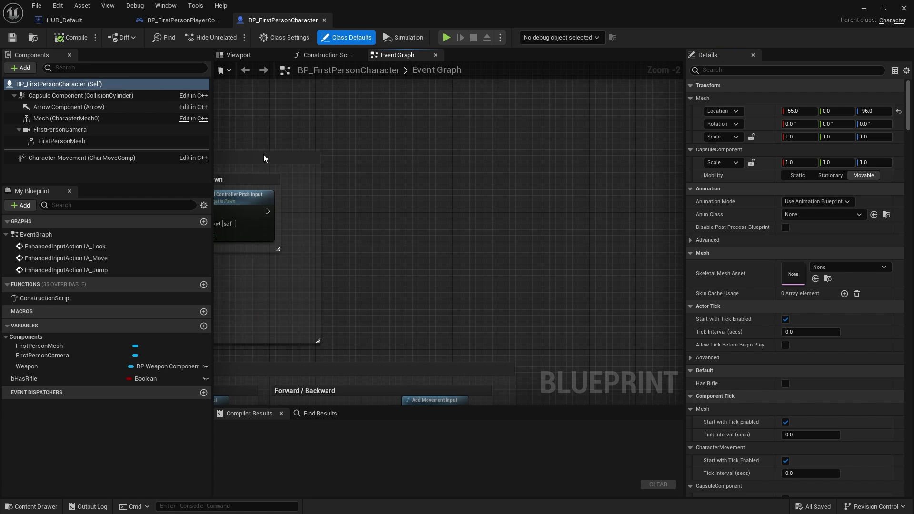
pyautogui.moveTo(467, 201); pyautogui.dragTo(383, 189, button='right')
pyautogui.rightClick(384, 190)
pyautogui.write('ge')
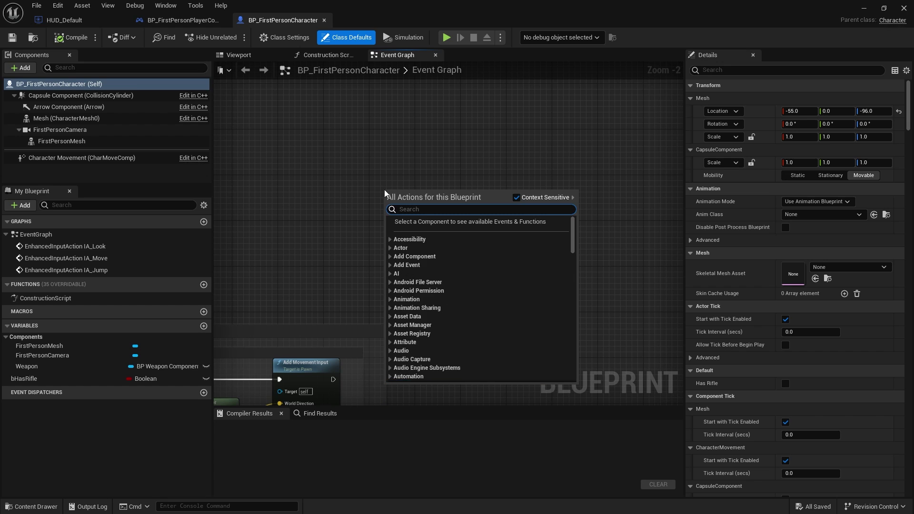
pyautogui.write('t player c')
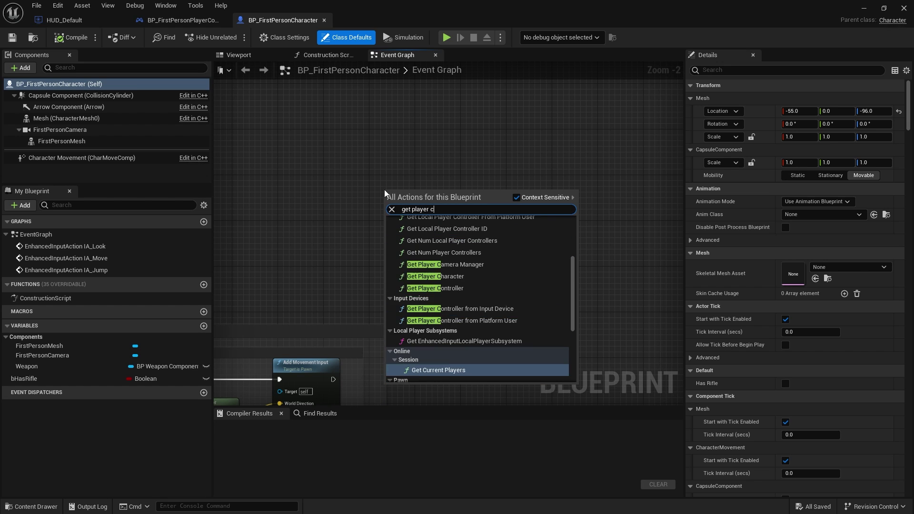
pyautogui.write('ontroller')
pyautogui.press('Return')
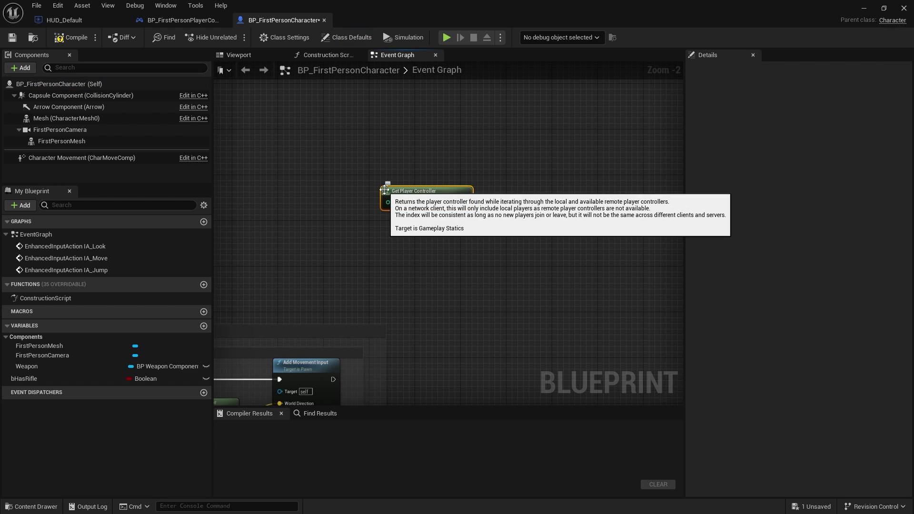
pyautogui.moveTo(411, 170); pyautogui.dragTo(457, 223)
pyautogui.write('get hud')
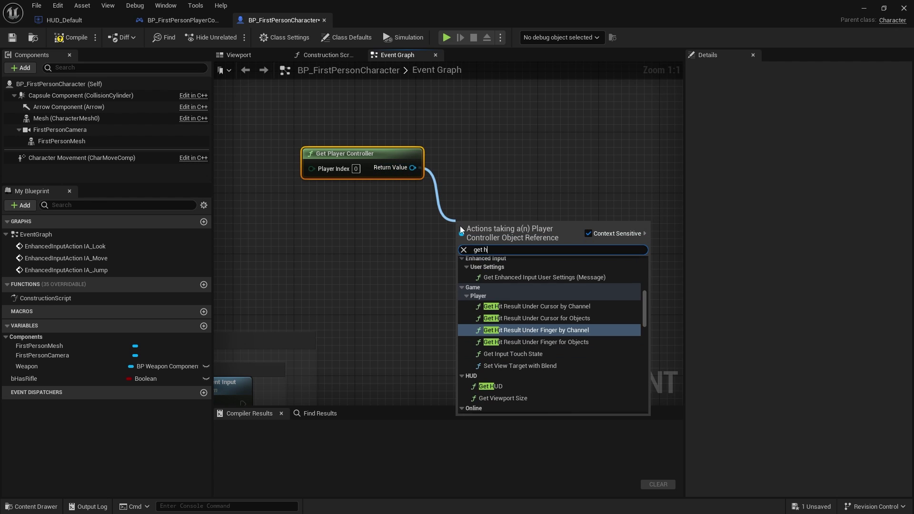
pyautogui.click(490, 271)
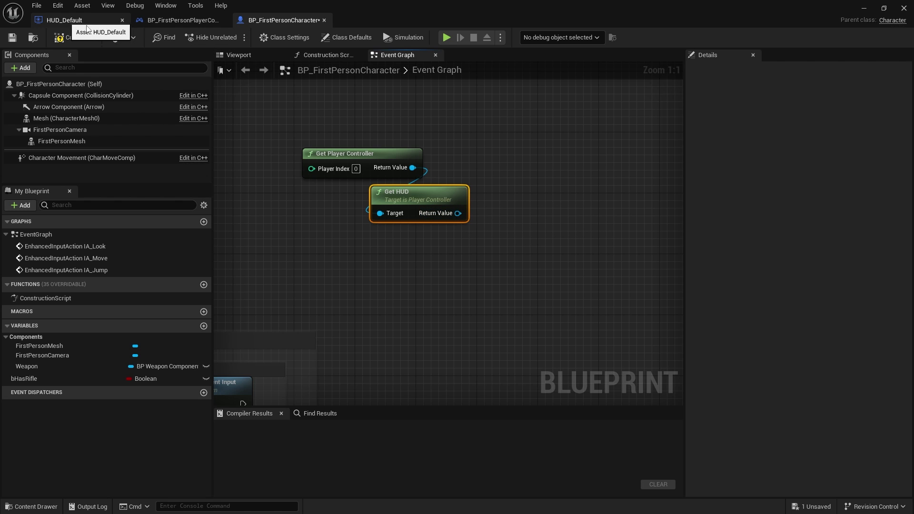
# Cast the Get HUD result to HUD_Default with a Cast To HUD_Default node.
pyautogui.moveTo(458, 213); pyautogui.dragTo(495, 173)
pyautogui.write('c')
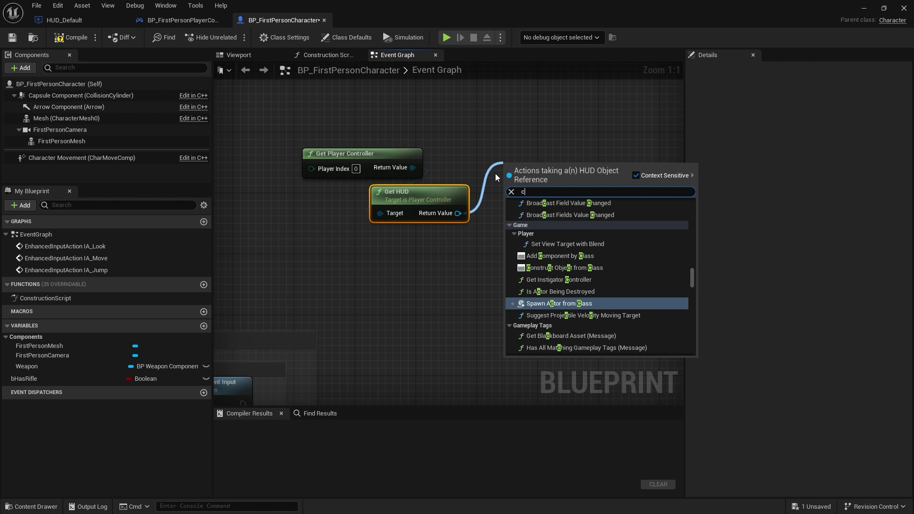
pyautogui.write('ast to defa')
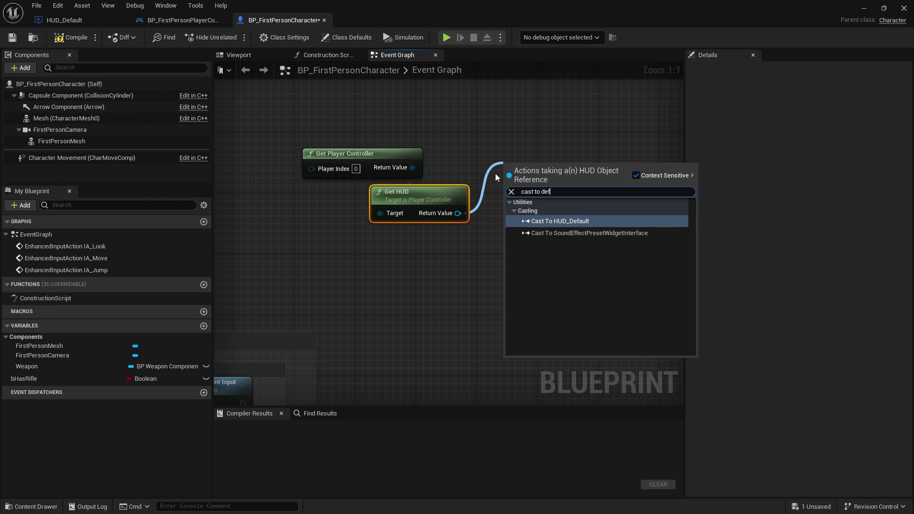
pyautogui.click(567, 220)
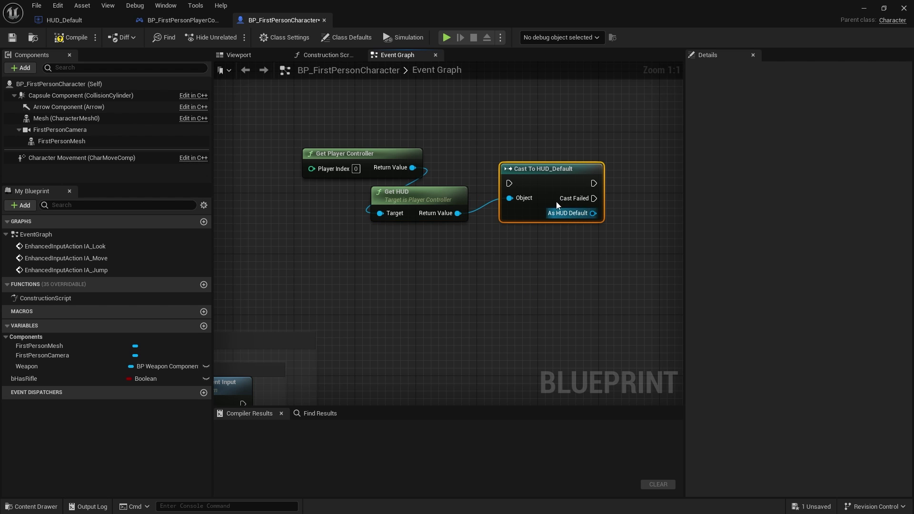
pyautogui.moveTo(579, 177); pyautogui.dragTo(484, 194, button='right')
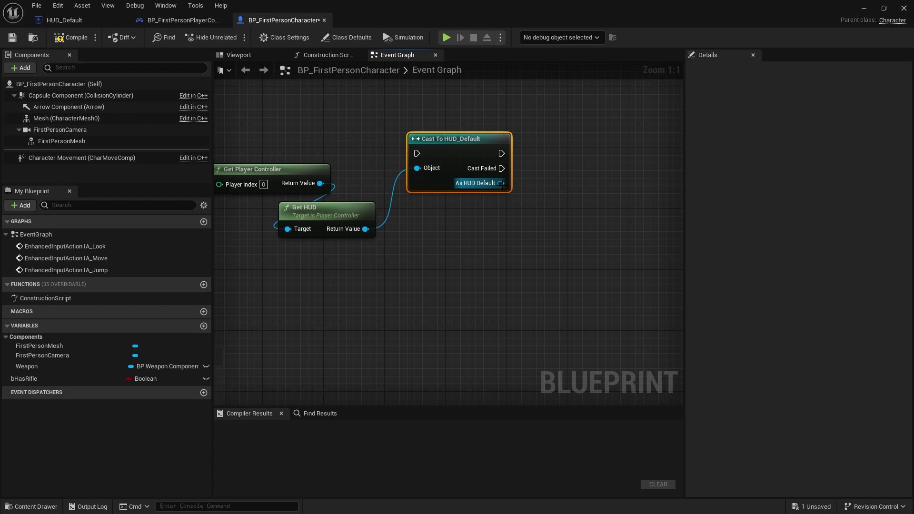
pyautogui.click(64, 20)
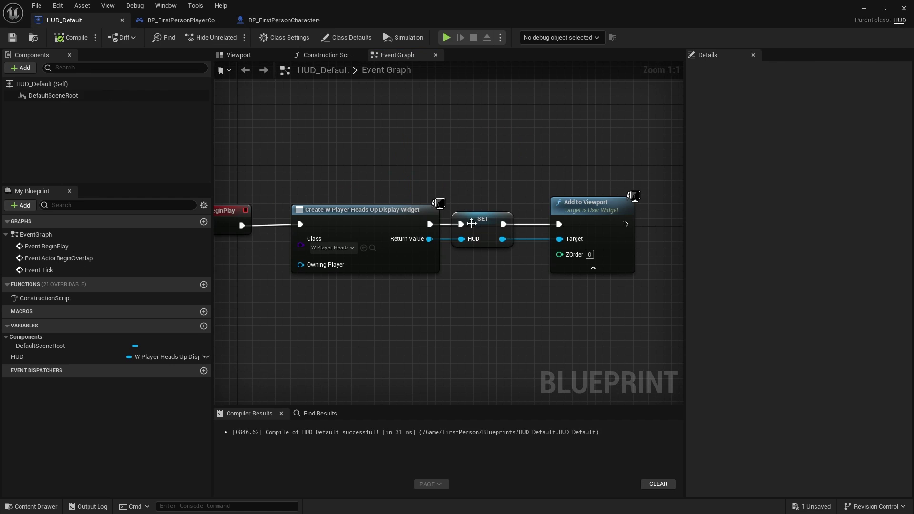
# From the cast's As HUD Default output, add a Get HUD variable node and tidy the layout.
pyautogui.click(183, 20)
pyautogui.click(286, 19)
pyautogui.moveTo(500, 183); pyautogui.dragTo(534, 225)
pyautogui.write('hud')
pyautogui.scroll(-1, 605, 319)
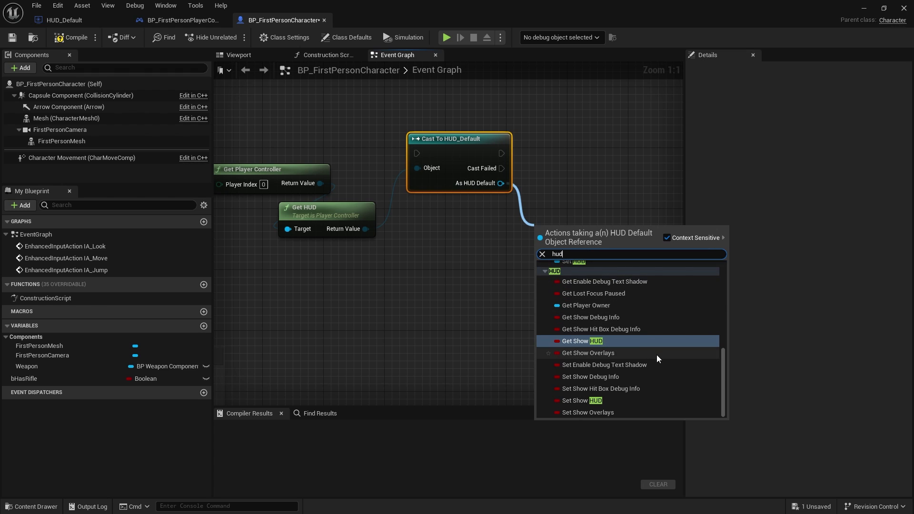
pyautogui.scroll(2, 656, 355)
pyautogui.click(576, 310)
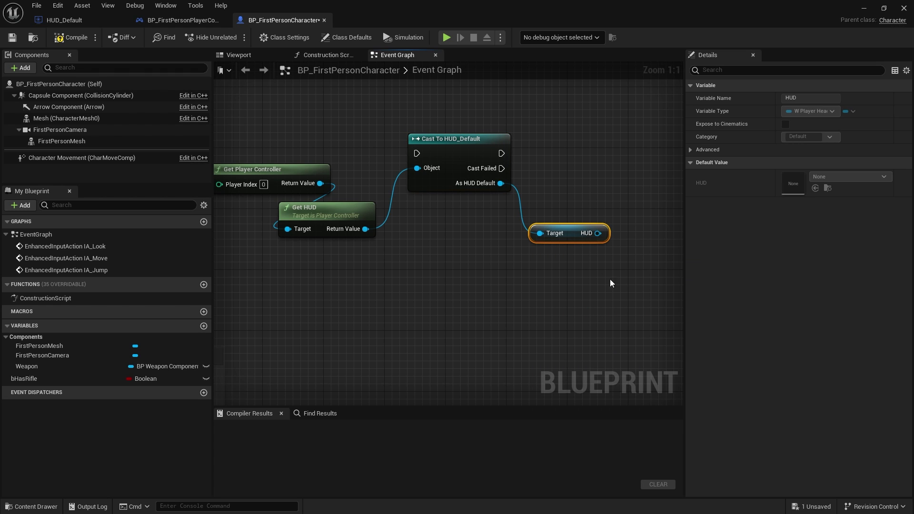
pyautogui.moveTo(568, 234); pyautogui.dragTo(584, 219)
pyautogui.moveTo(529, 268); pyautogui.dragTo(585, 277, button='right')
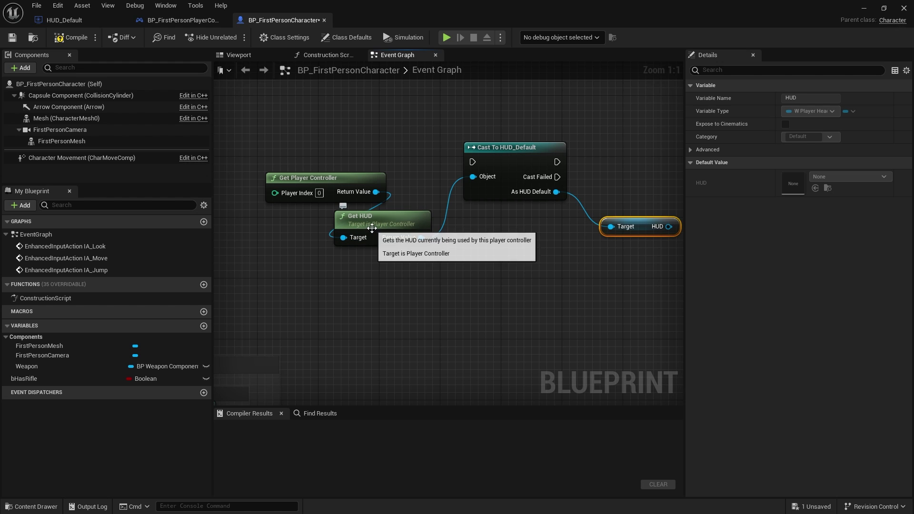
pyautogui.moveTo(393, 229); pyautogui.dragTo(375, 229)
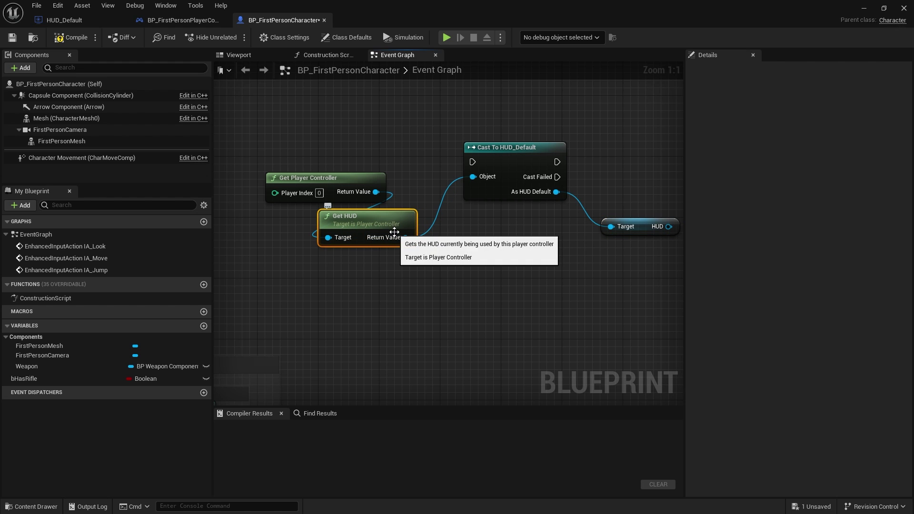
pyautogui.click(461, 322)
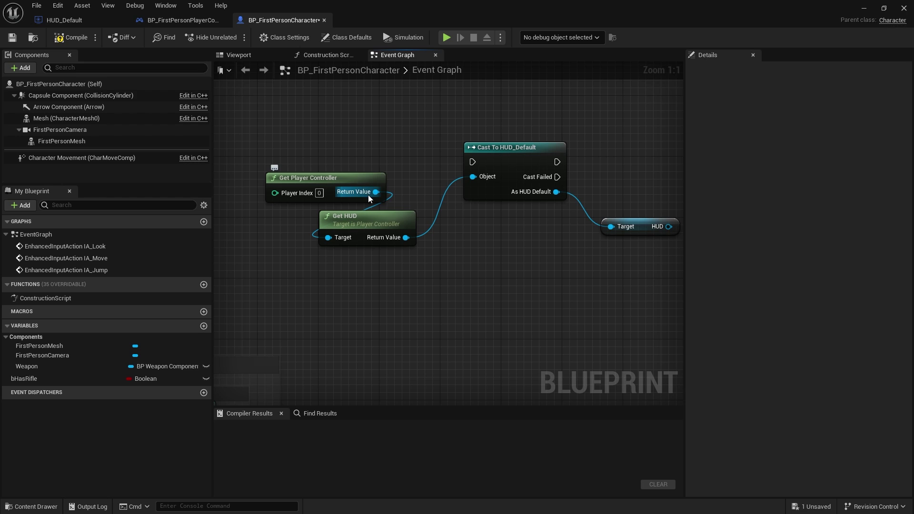
# Call Client Set HUD on the player controller's return value with New HUDClass set to HUD_Default.
pyautogui.moveTo(376, 191); pyautogui.dragTo(443, 262)
pyautogui.write('set')
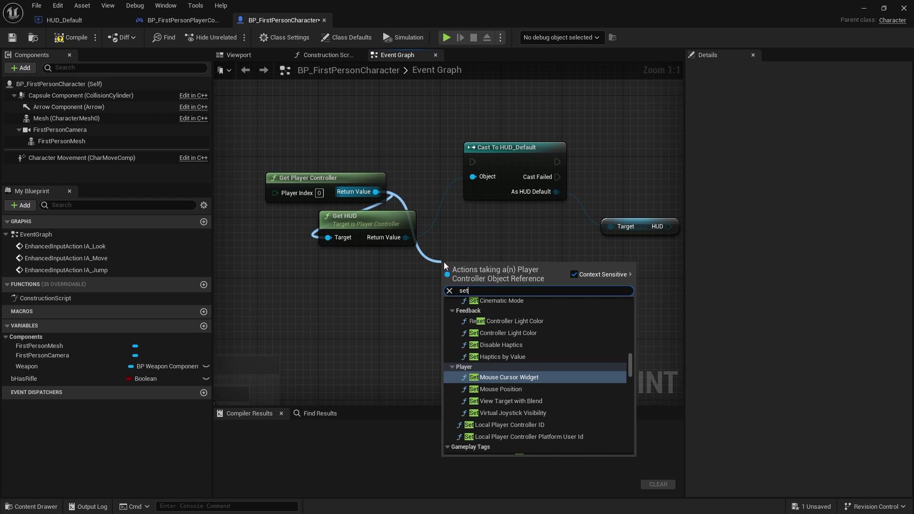
pyautogui.write(' hud')
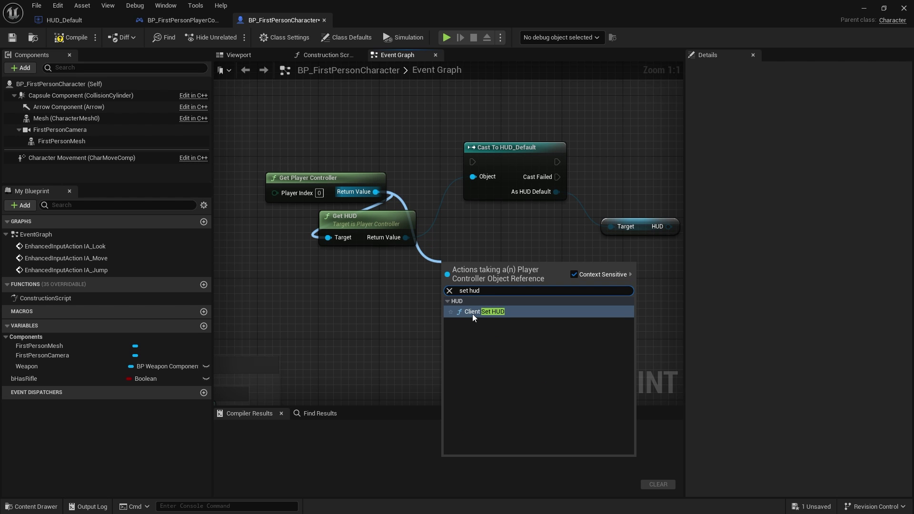
pyautogui.click(487, 312)
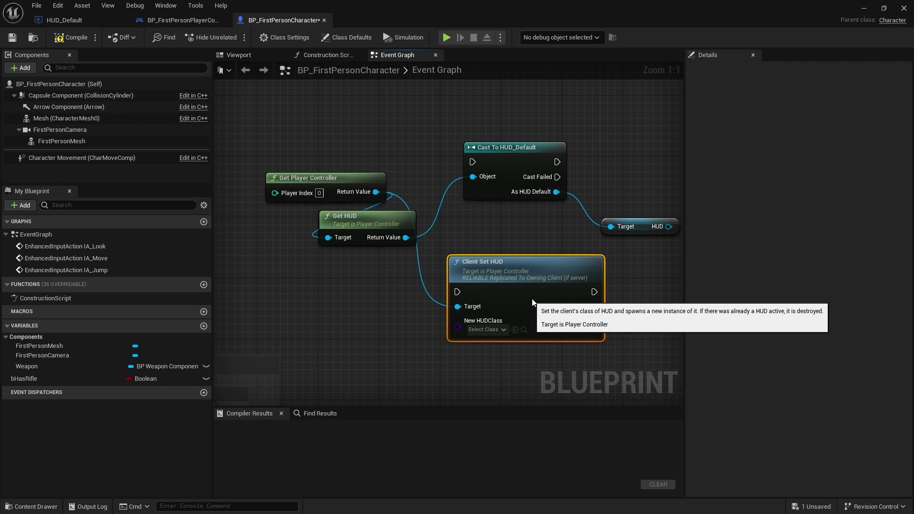
pyautogui.click(484, 322)
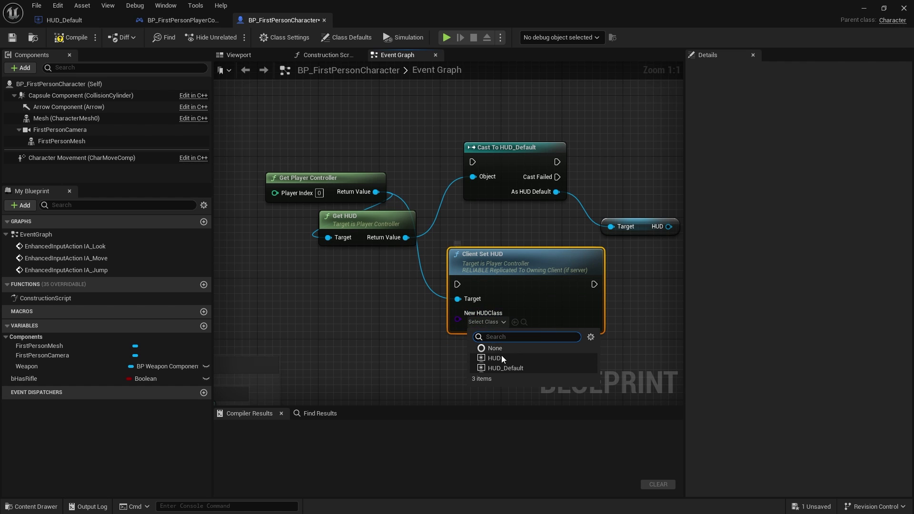
pyautogui.click(505, 368)
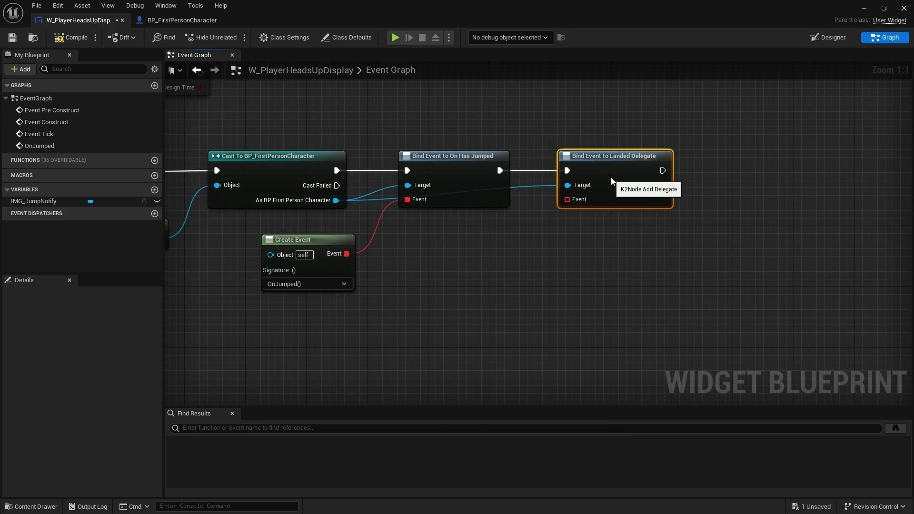
# Connect a new Create Event node to the Landed Delegate bind's Event input.
pyautogui.moveTo(567, 199); pyautogui.dragTo(442, 281)
pyautogui.write('create event')
pyautogui.press('Return')
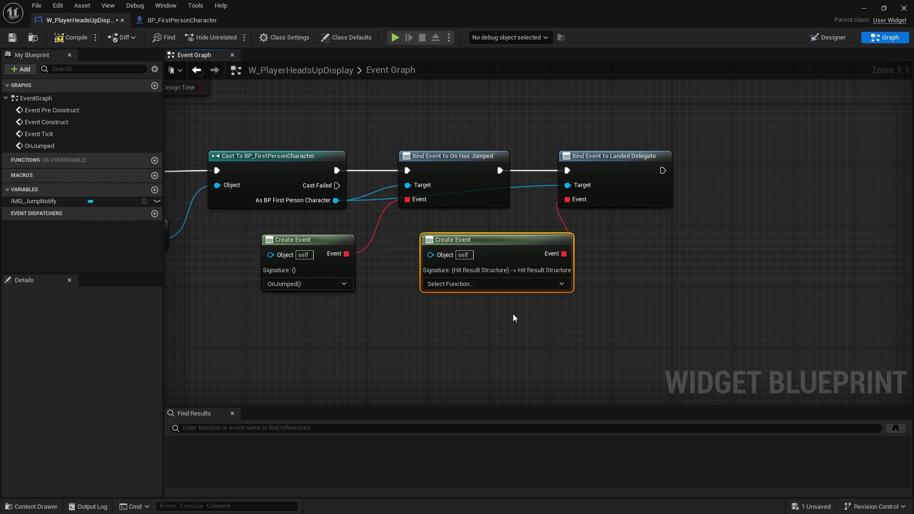